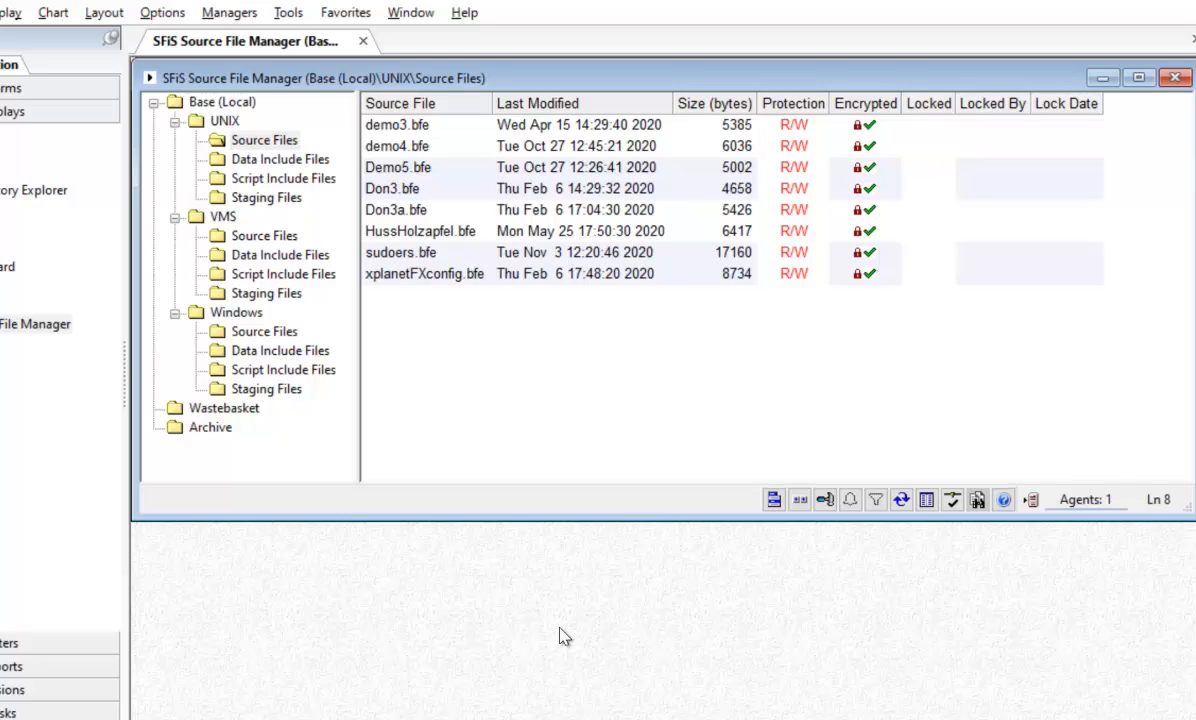
# Synchronize the UNIX target files for source file demo4.bfe on agents DemoLinux1 through DemoLinux4
pyautogui.click(268, 145)
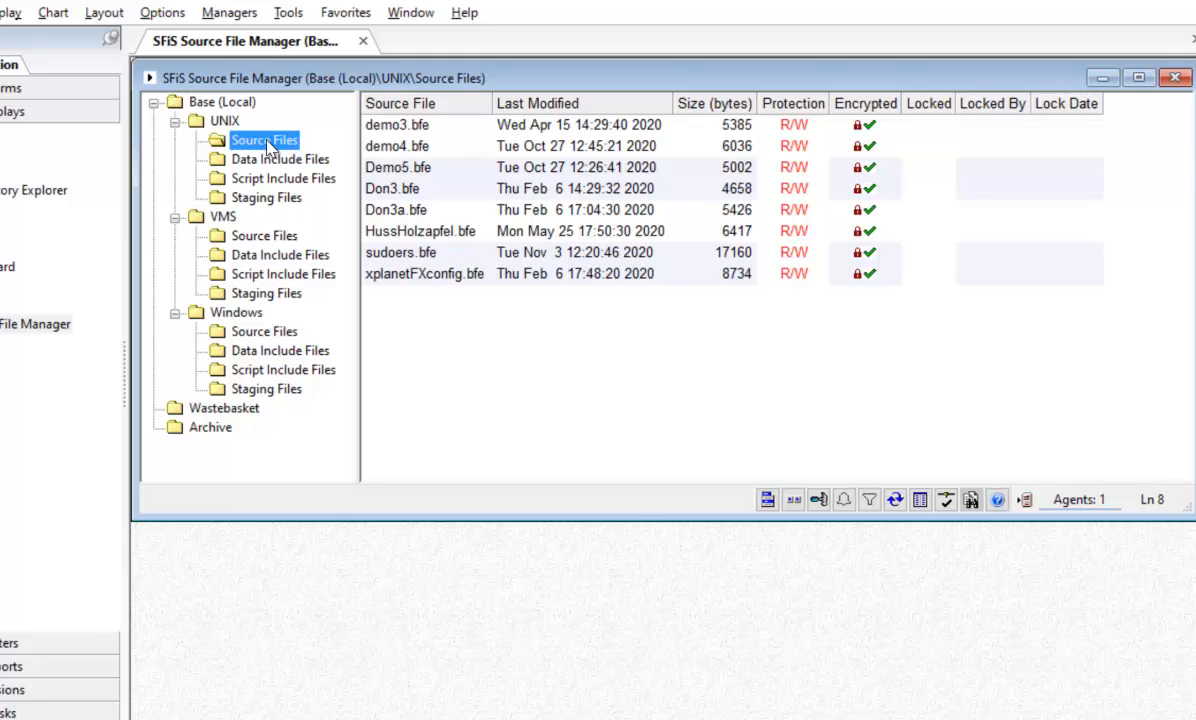
pyautogui.click(413, 149)
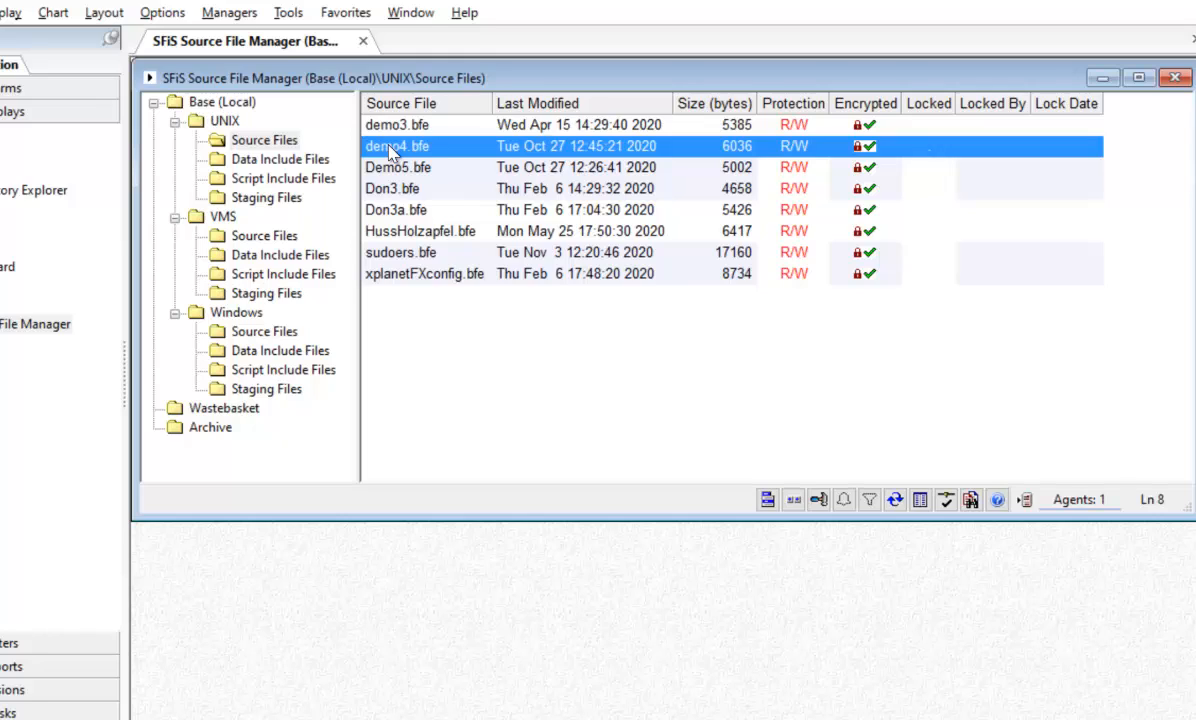
pyautogui.rightClick(393, 149)
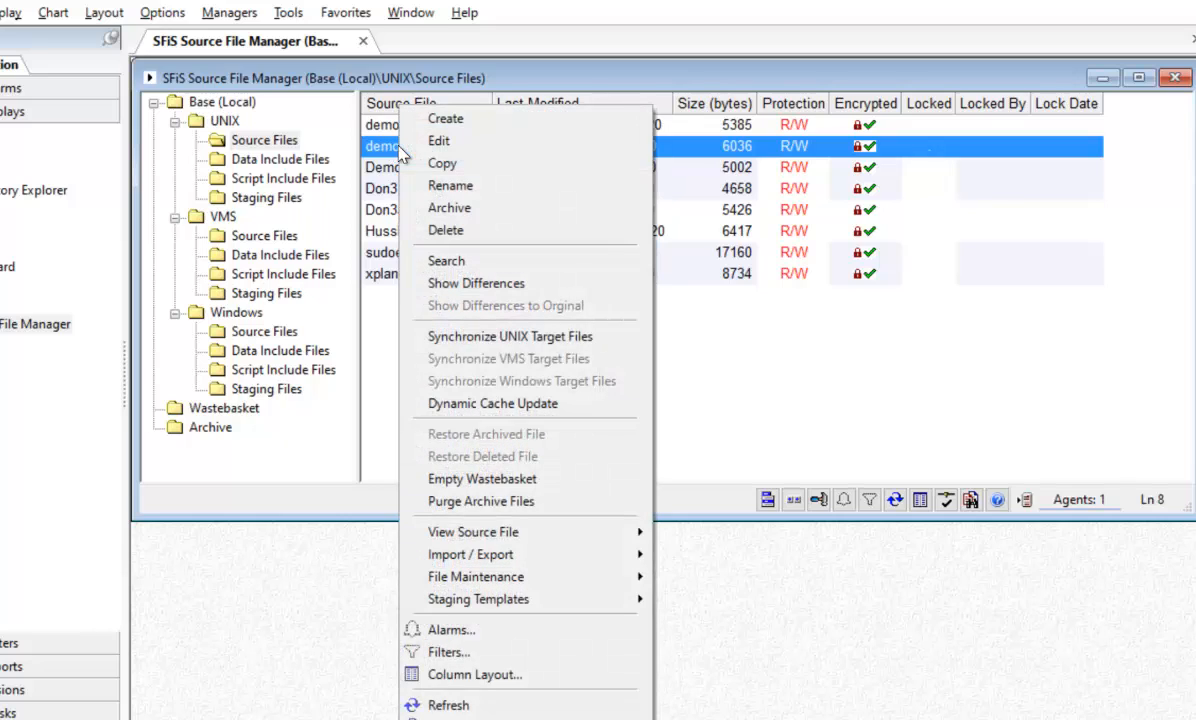
pyautogui.click(452, 336)
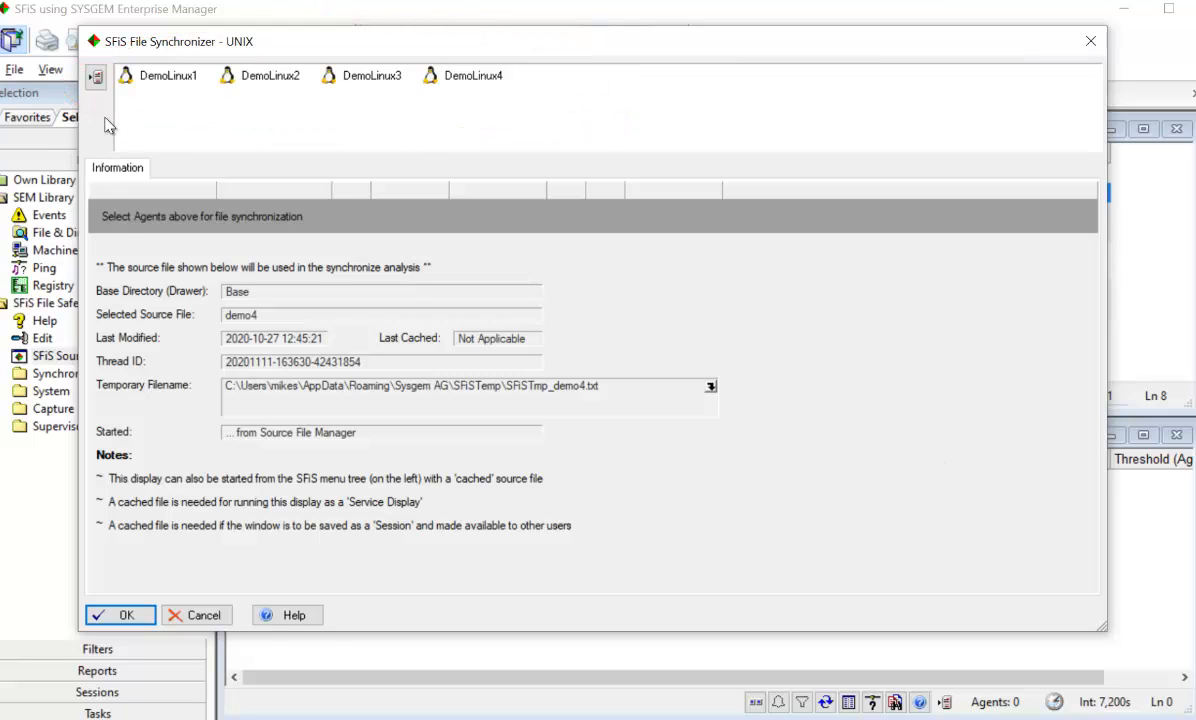
pyautogui.click(128, 615)
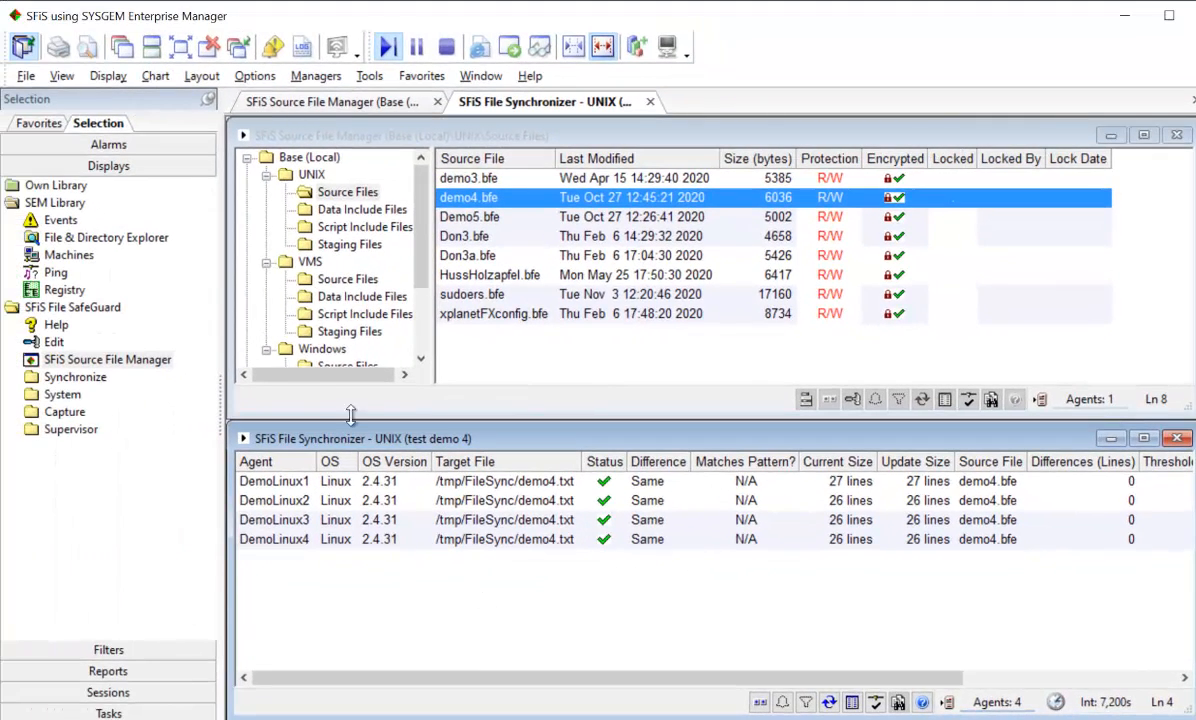
# Open the File & Directory Explorer with the preselected agents and browse to /tmp/FileSync on DemoLinux2
pyautogui.click(40, 238)
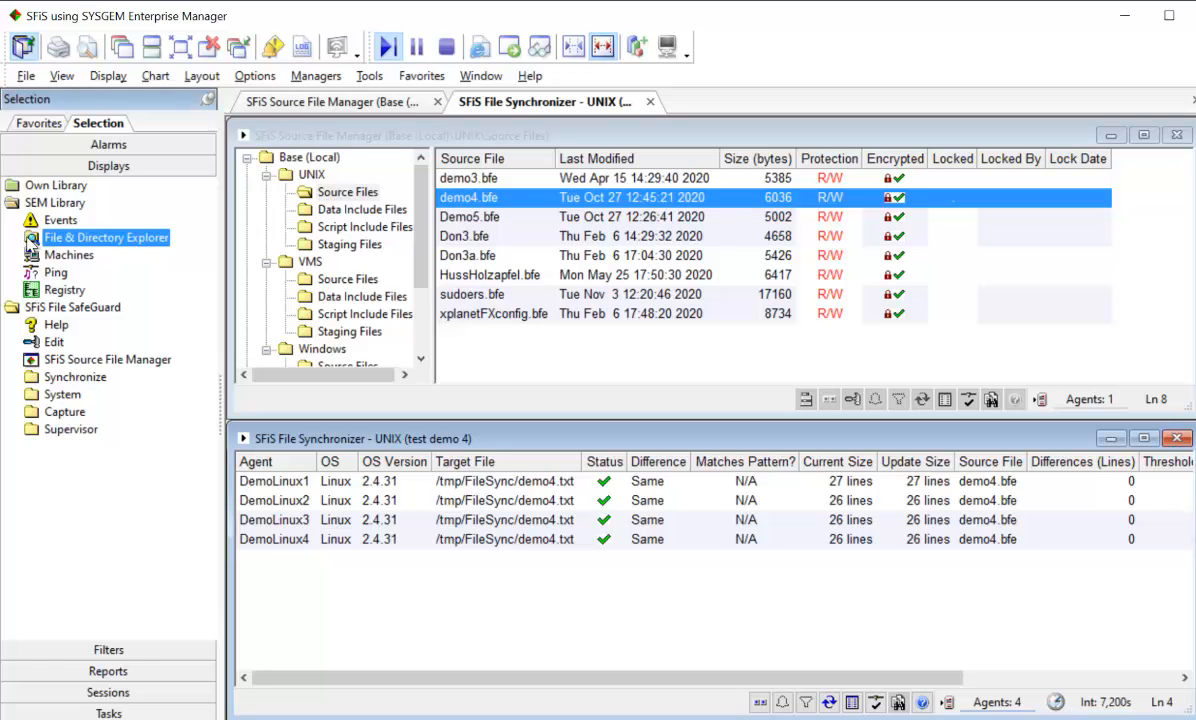
pyautogui.doubleClick(29, 240)
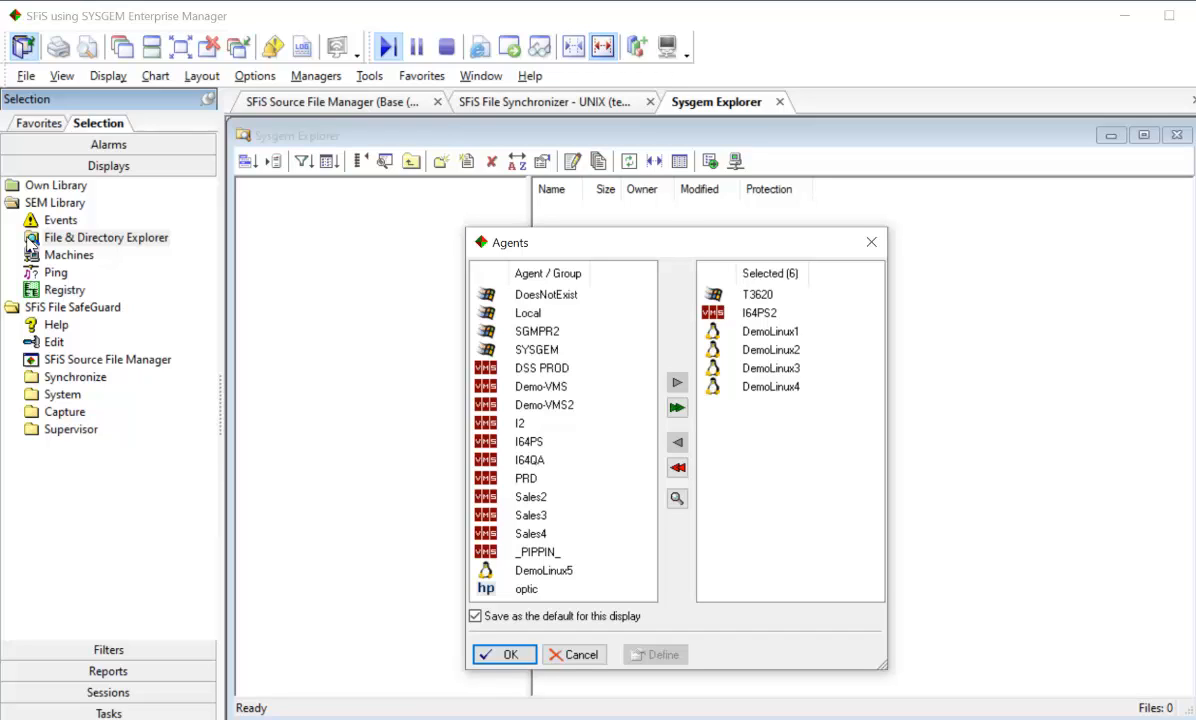
pyautogui.click(505, 655)
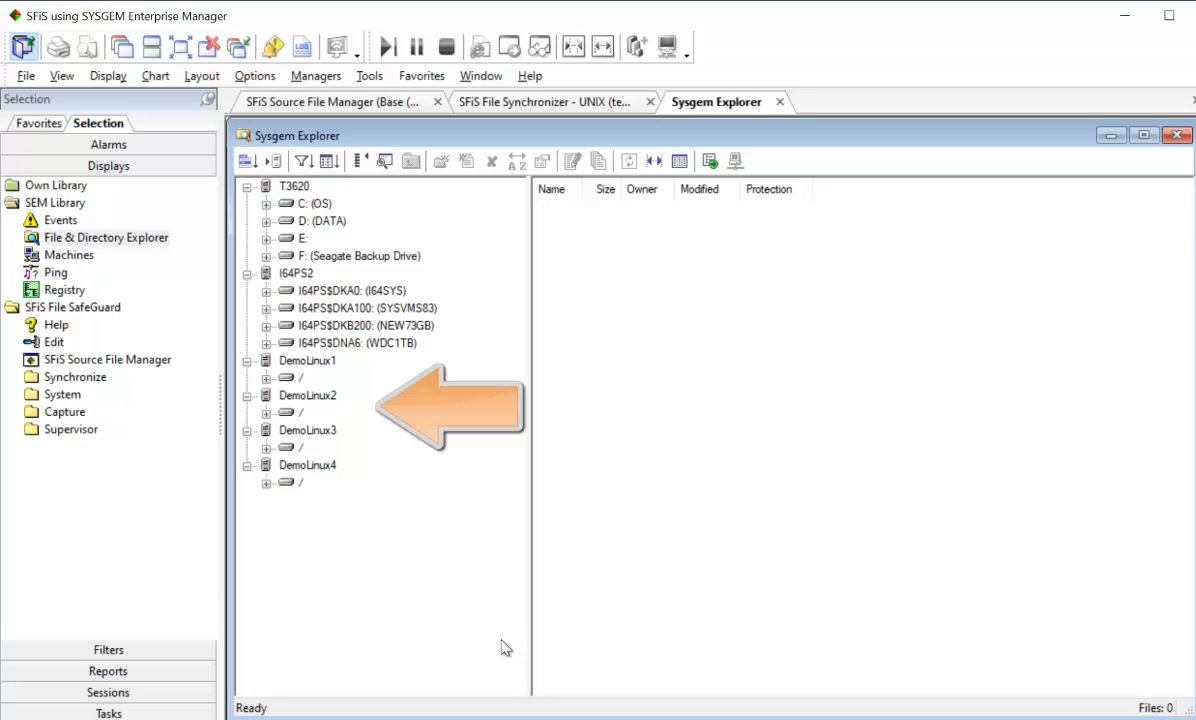
pyautogui.click(265, 412)
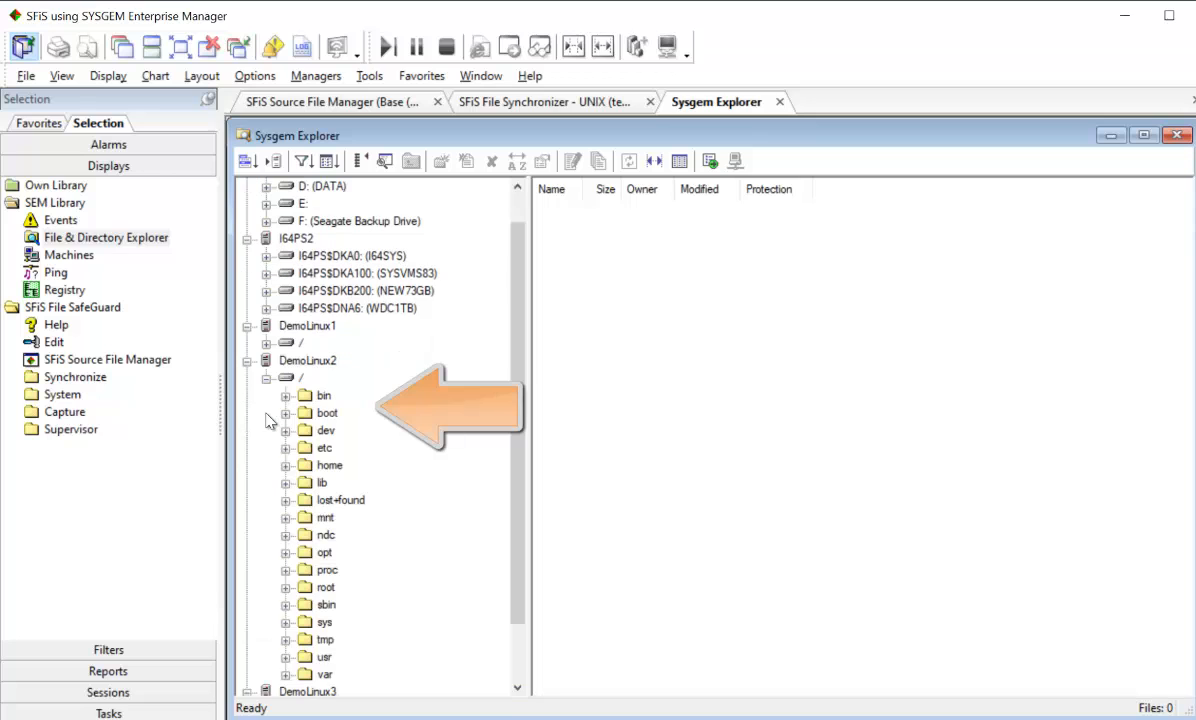
pyautogui.click(285, 639)
pyautogui.doubleClick(349, 501)
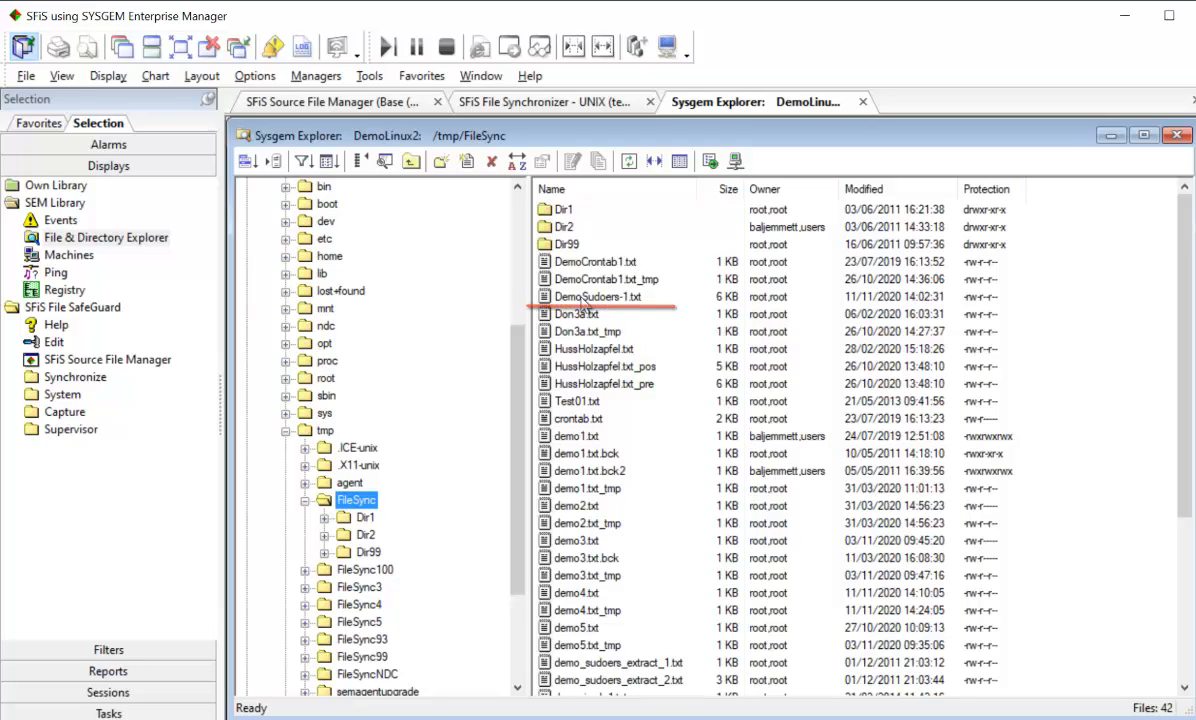
# Open DemoSudoers-1.txt on DemoLinux2, look through its alias specifications, and close it
pyautogui.doubleClick(588, 298)
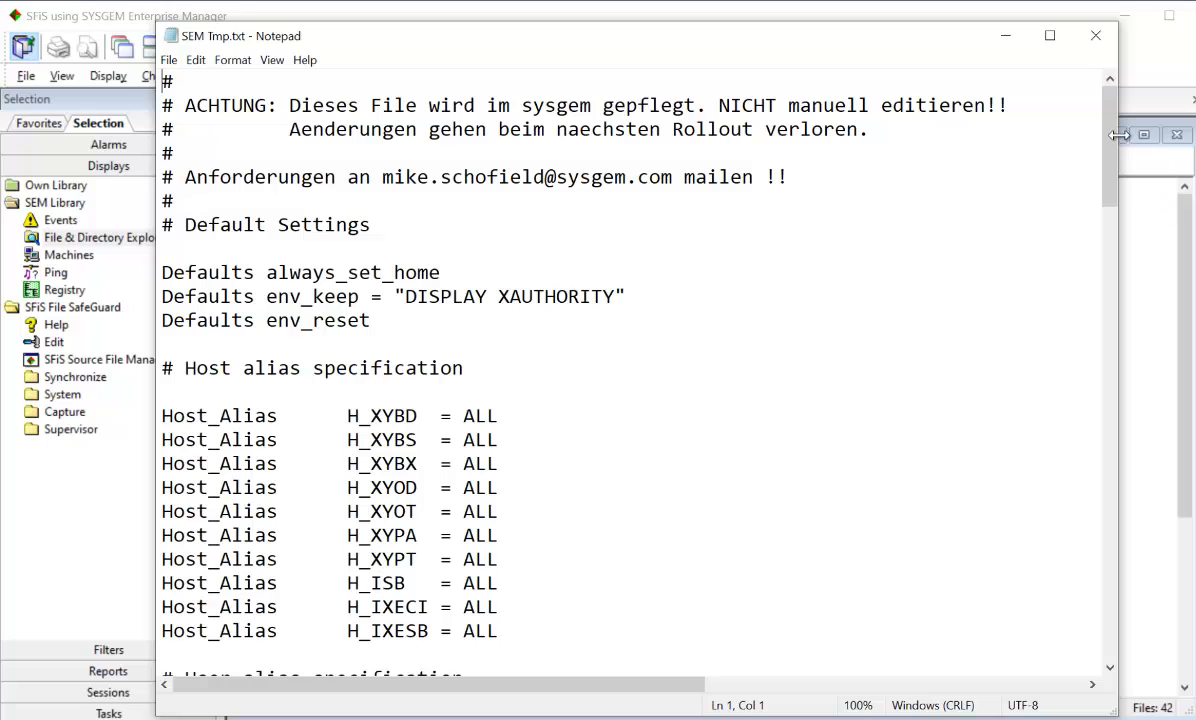
pyautogui.moveTo(1110, 149); pyautogui.dragTo(1098, 233)
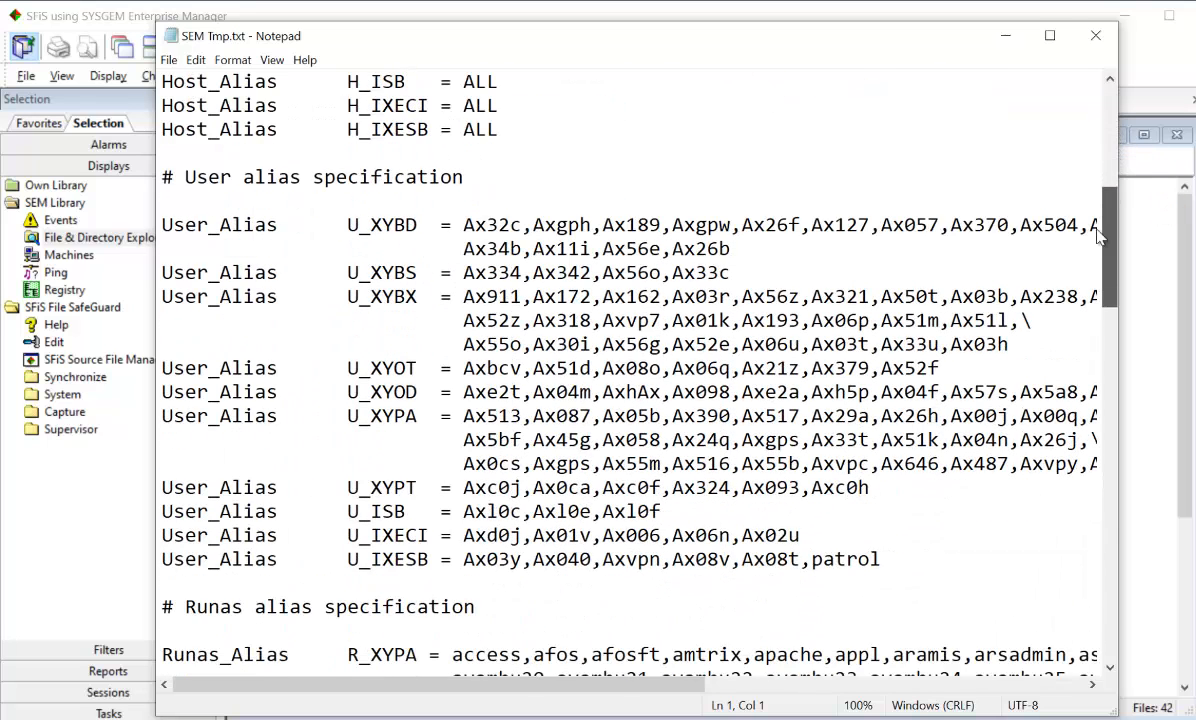
pyautogui.moveTo(1098, 233); pyautogui.dragTo(1171, 62)
pyautogui.click(1097, 37)
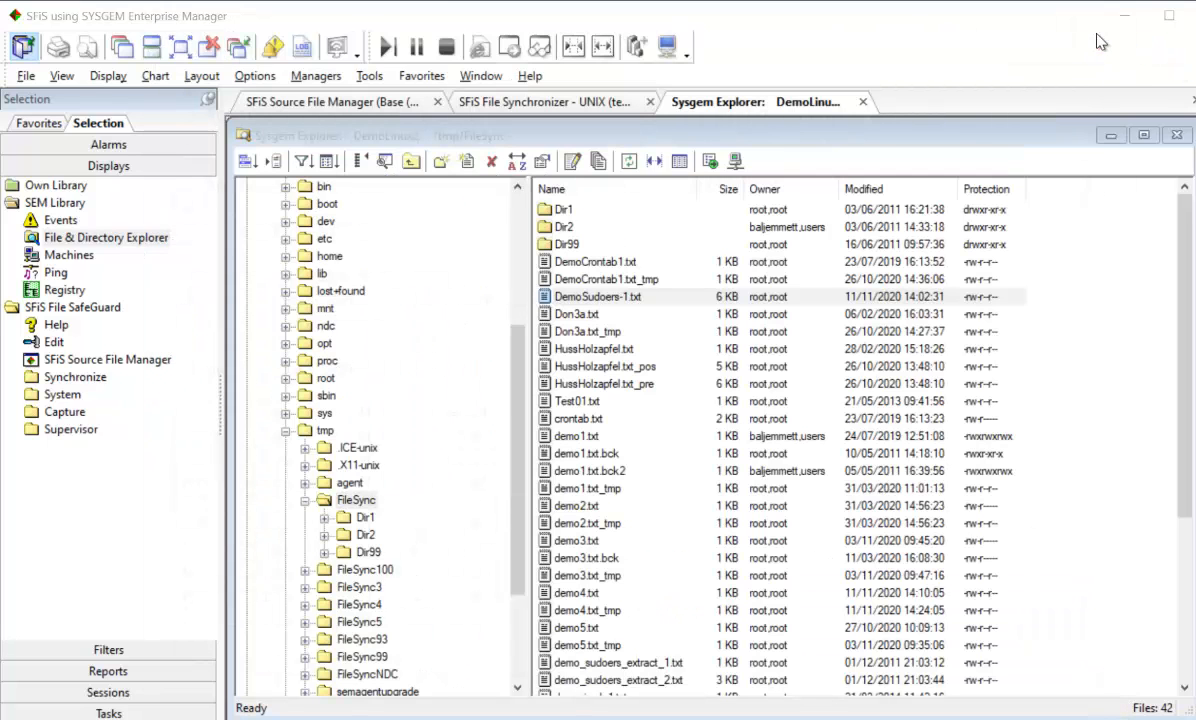
# Append "and yellow" to the "Blue and Green" line of DemoLinux2's demo4.txt, save the update, and close the explorer
pyautogui.doubleClick(562, 593)
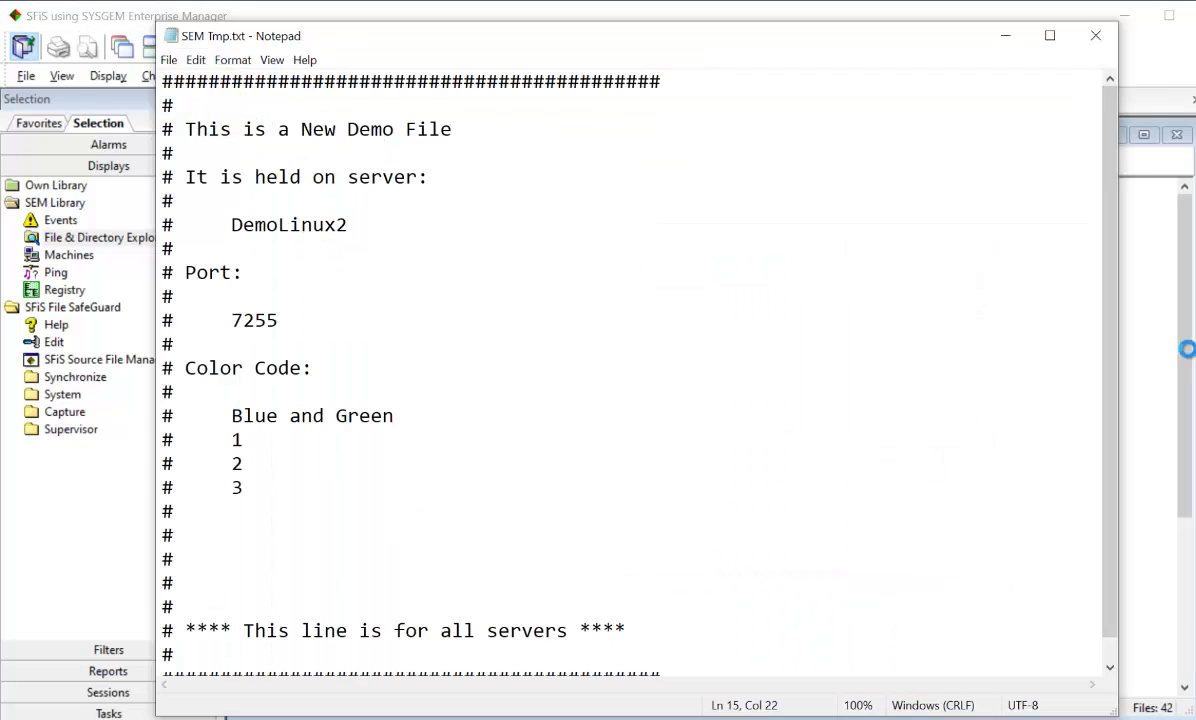
pyautogui.write('and y')
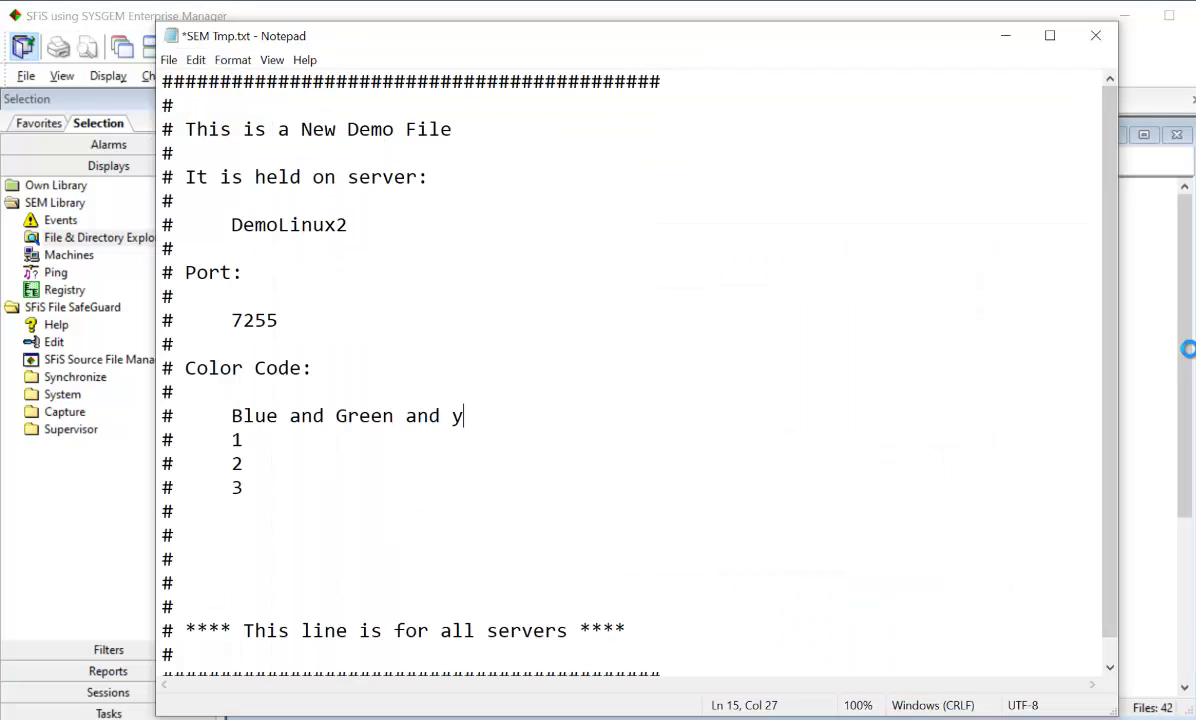
pyautogui.write('ellow')
pyautogui.click(1095, 36)
pyautogui.click(566, 404)
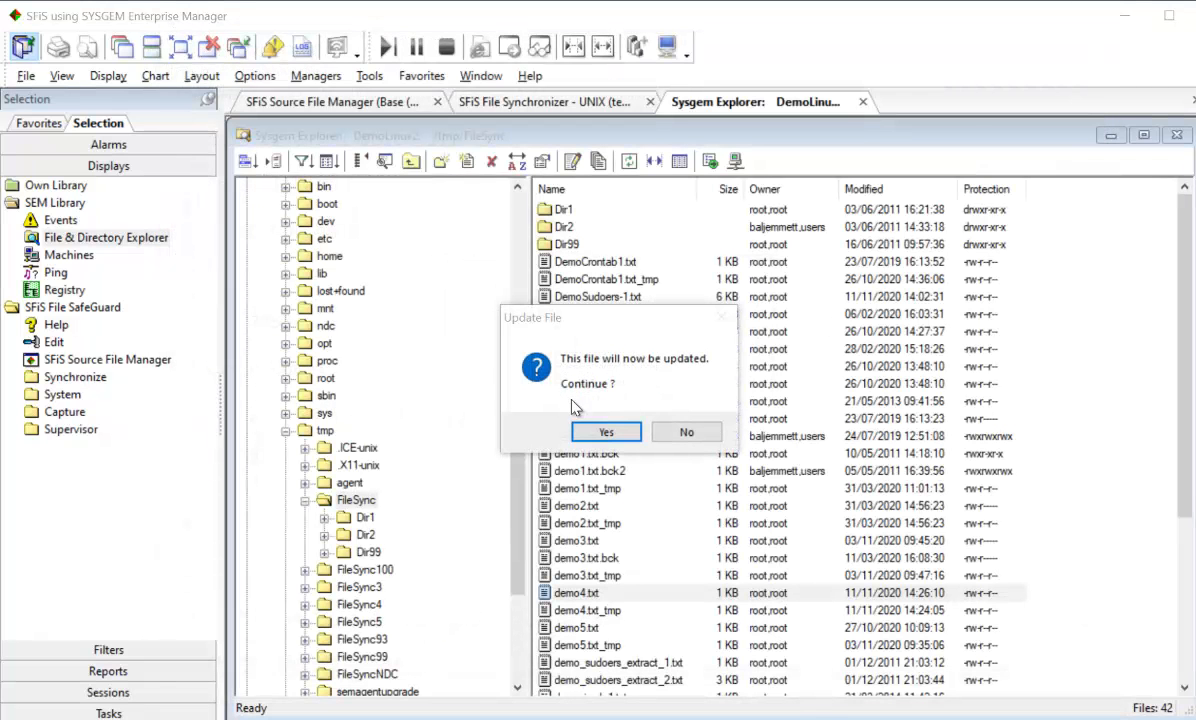
pyautogui.click(604, 432)
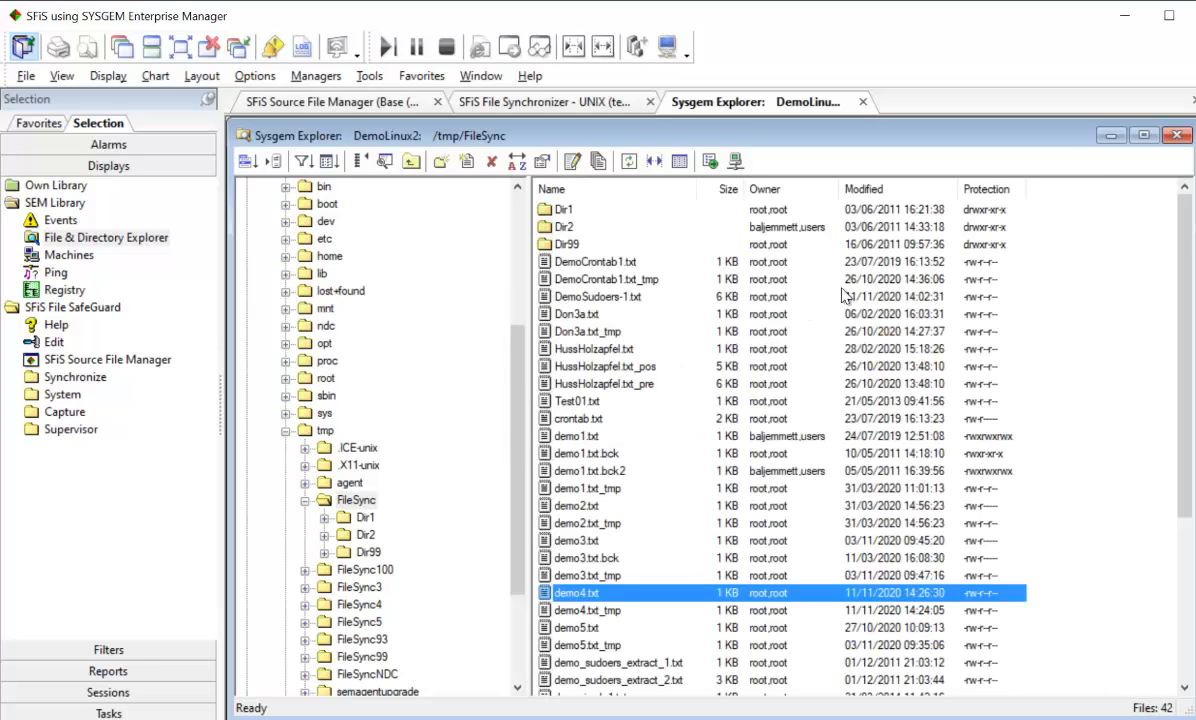
pyautogui.click(1177, 135)
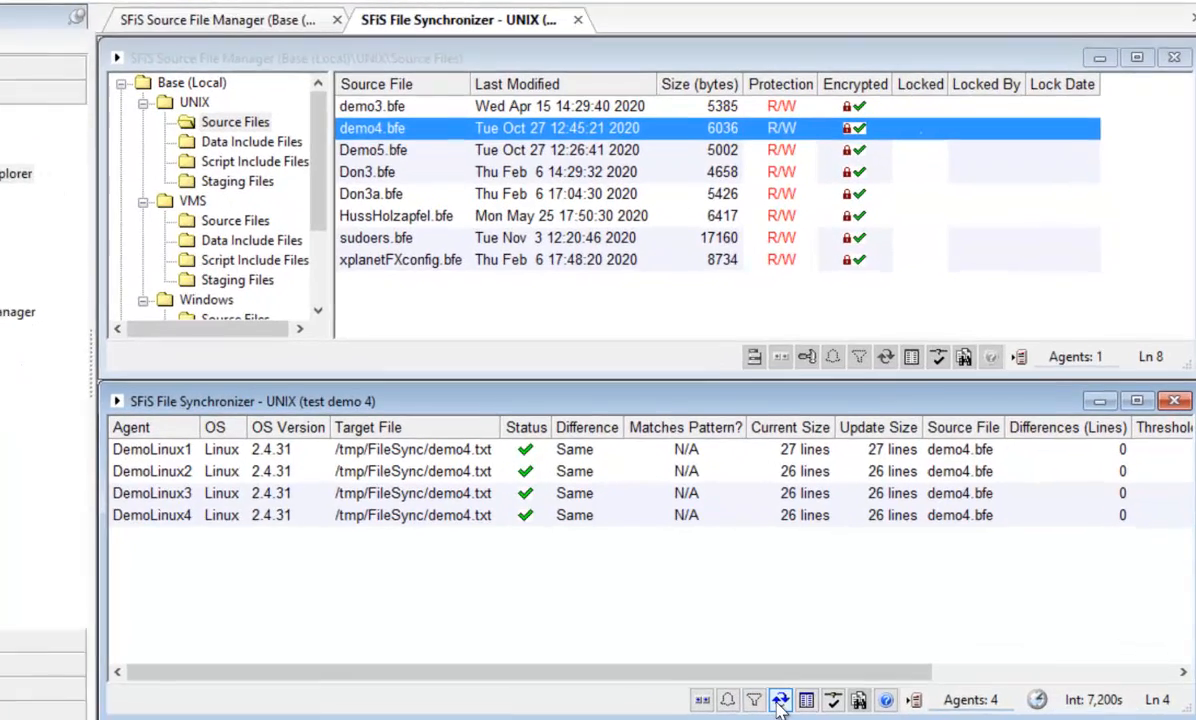
# Refresh the UNIX File Synchronizer display and show the differences for demo4.txt on DemoLinux2
pyautogui.click(779, 703)
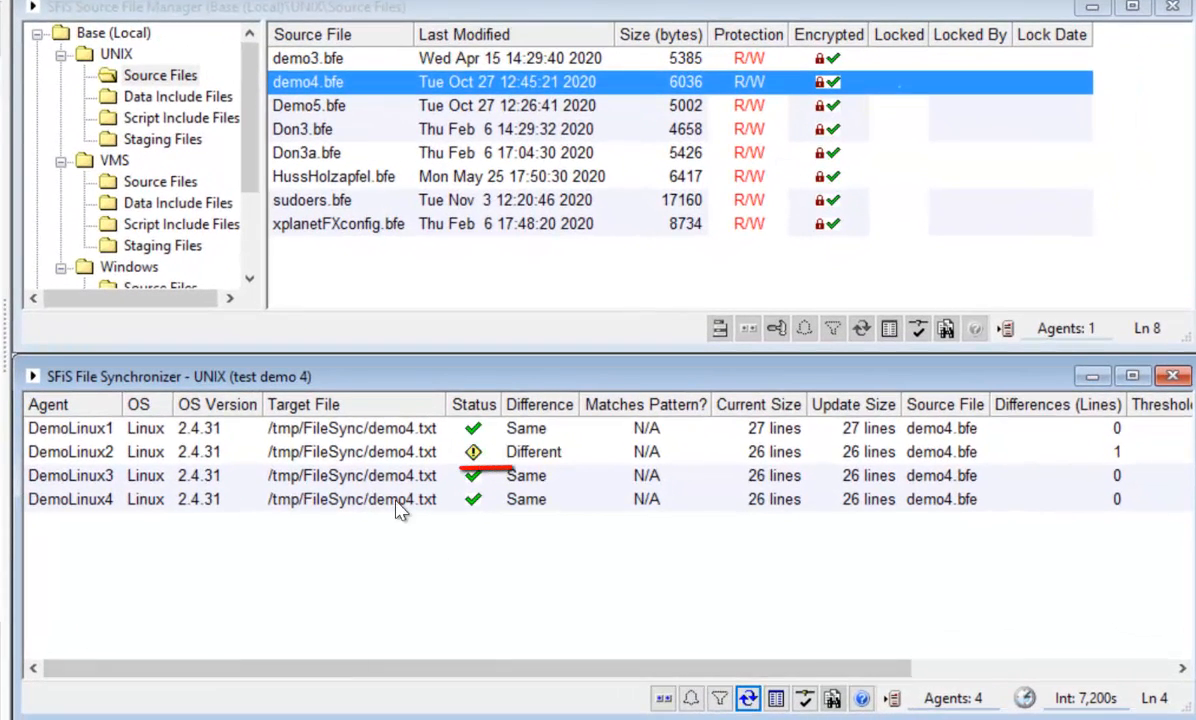
pyautogui.click(376, 452)
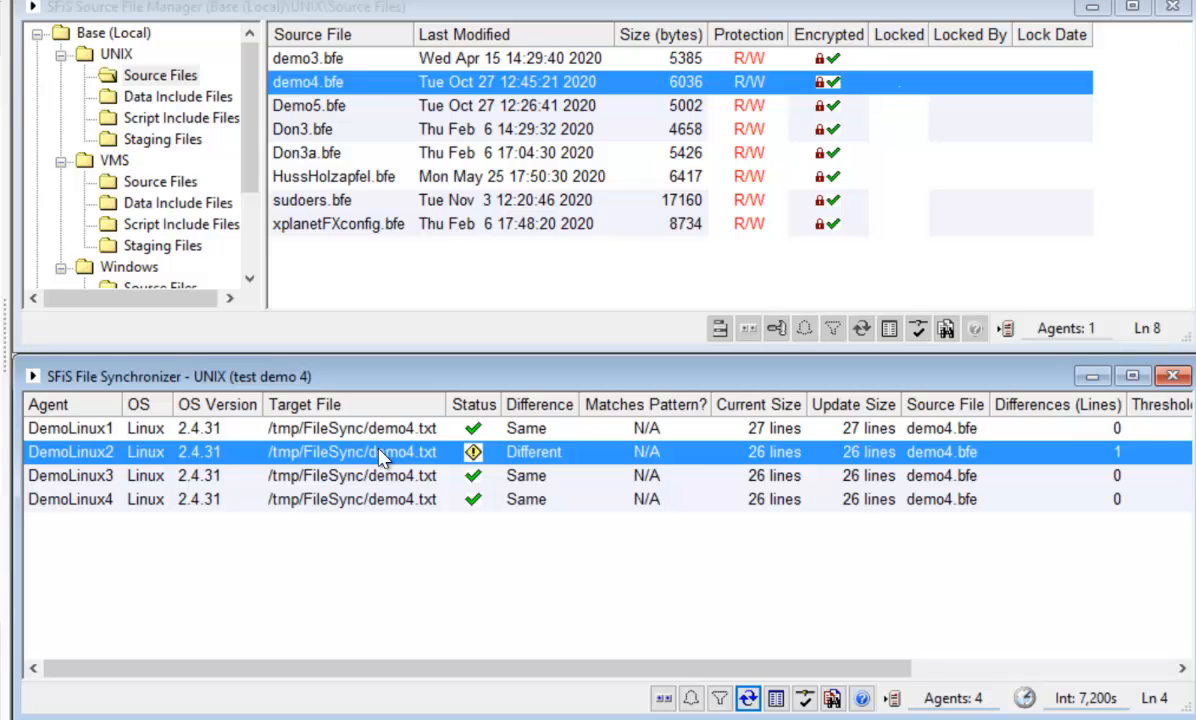
pyautogui.rightClick(379, 452)
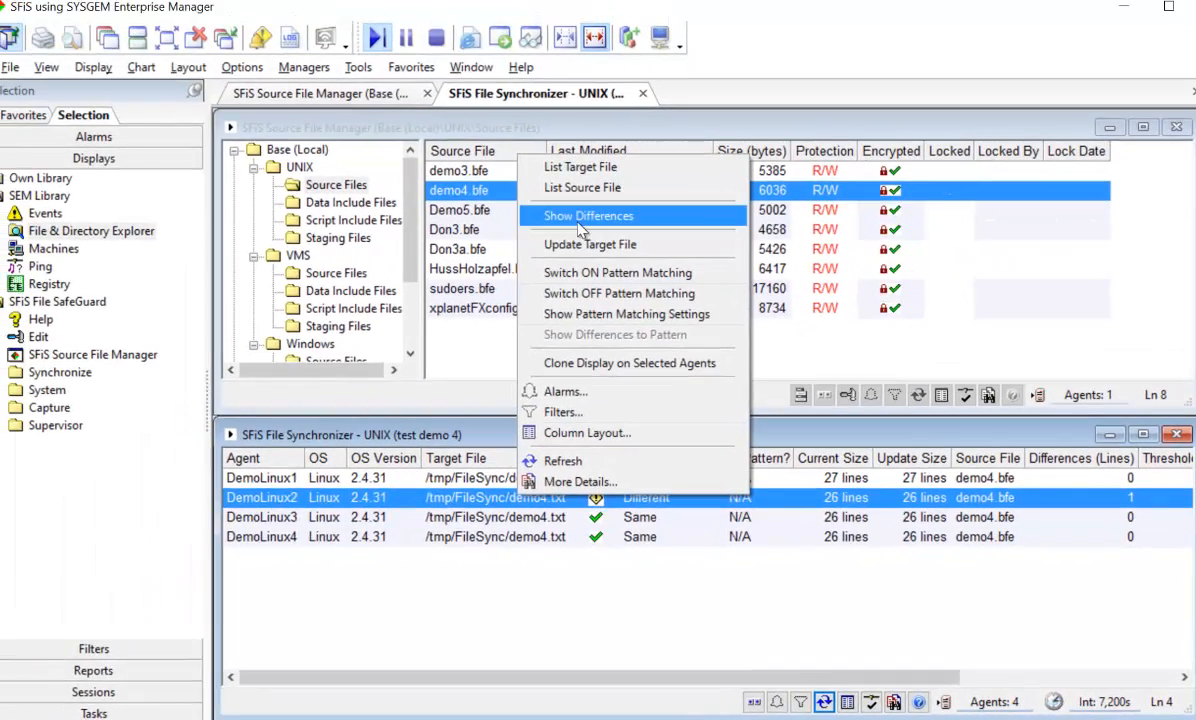
pyautogui.click(580, 216)
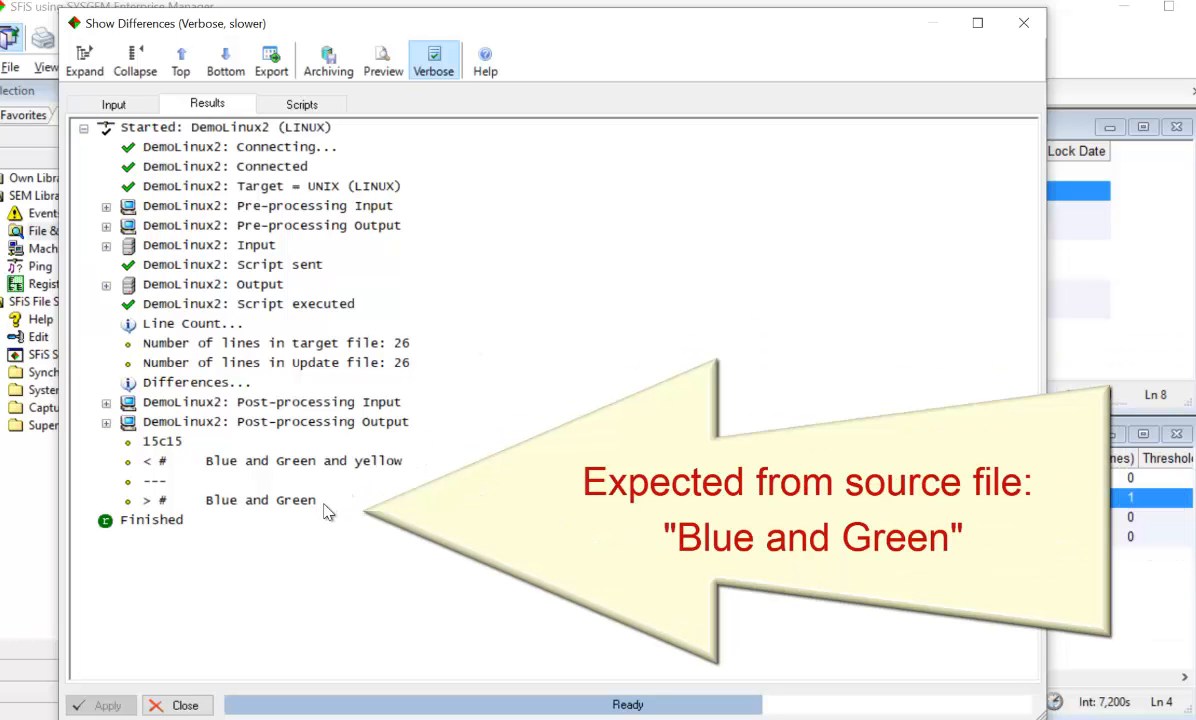
pyautogui.click(1023, 22)
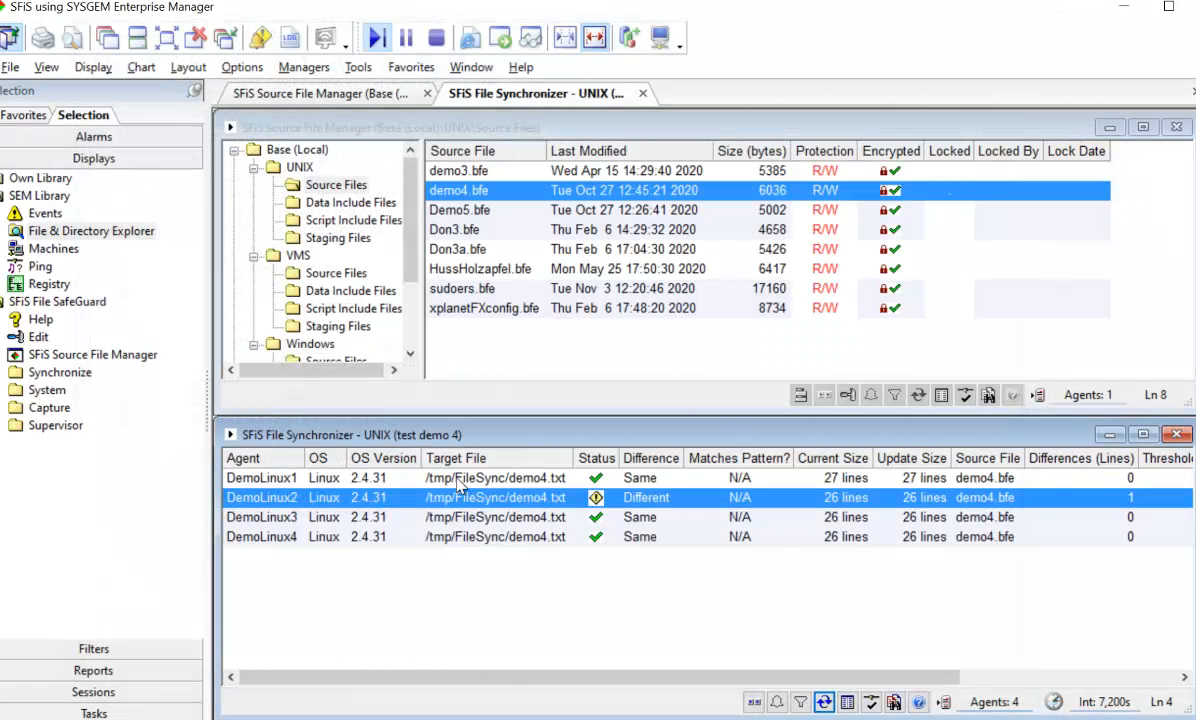
# List the target file demo4.txt on DemoLinux2 to review its current contents, and close the listing
pyautogui.rightClick(400, 500)
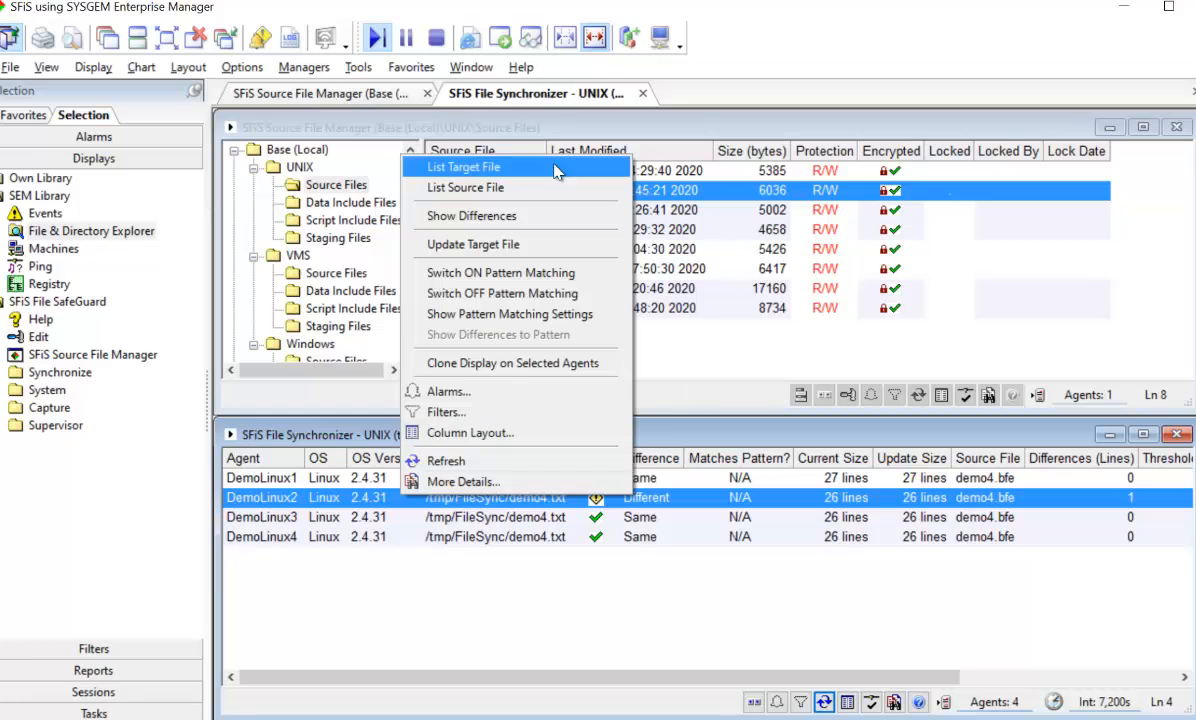
pyautogui.click(500, 172)
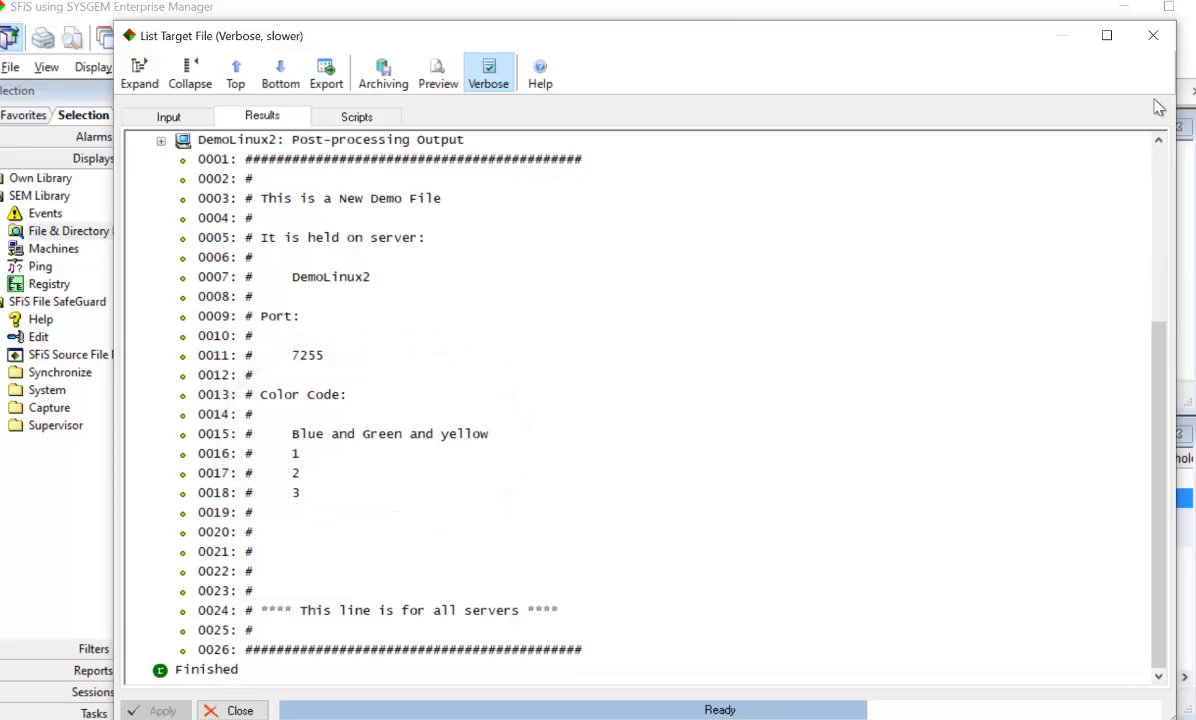
pyautogui.click(1153, 37)
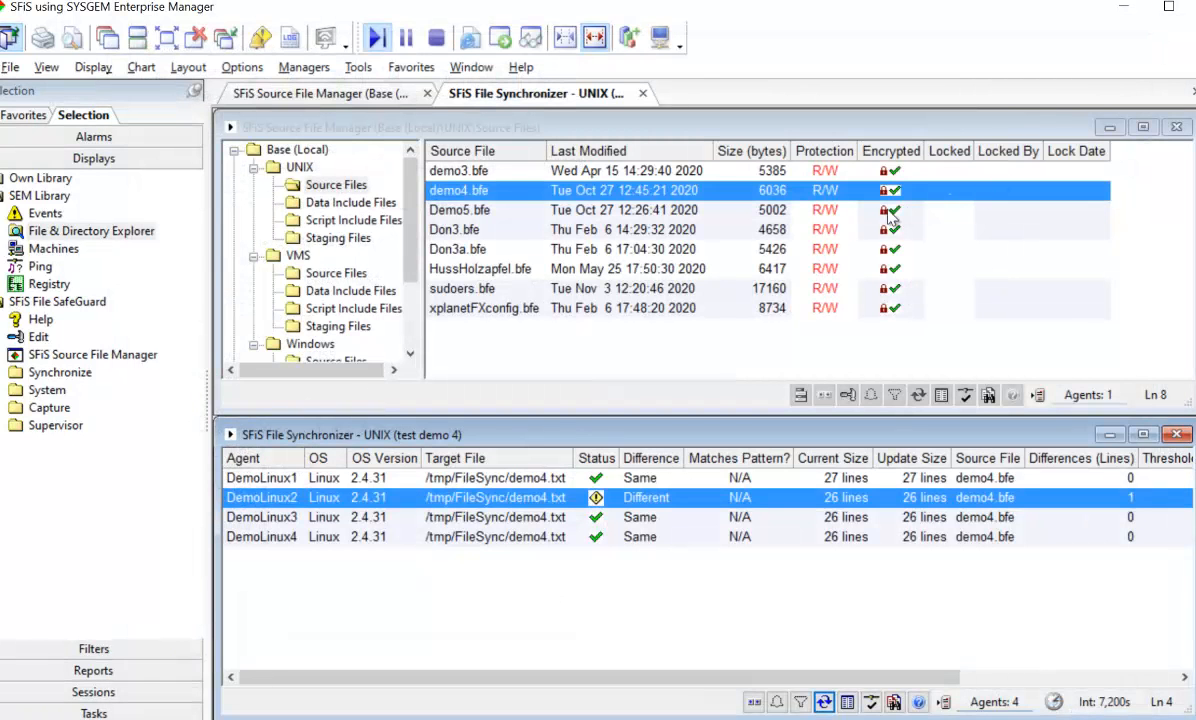
# List the source file for DemoLinux2 and examine its Color Code section, and close the listing
pyautogui.rightClick(407, 500)
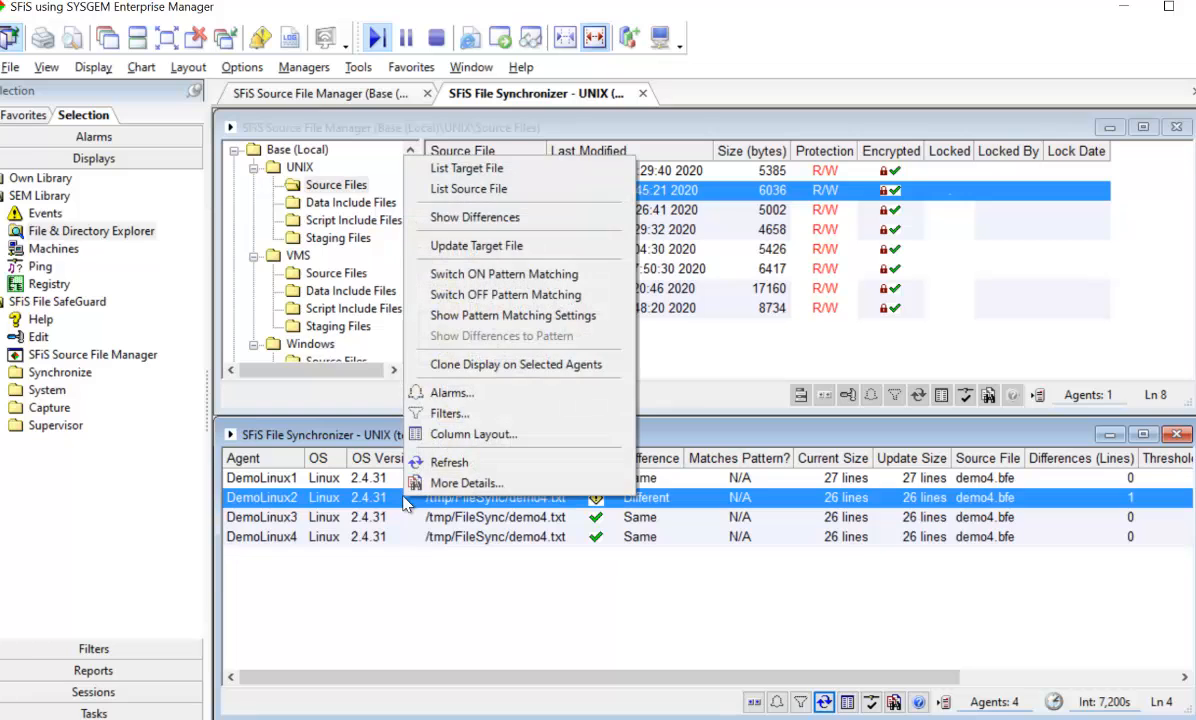
pyautogui.click(549, 196)
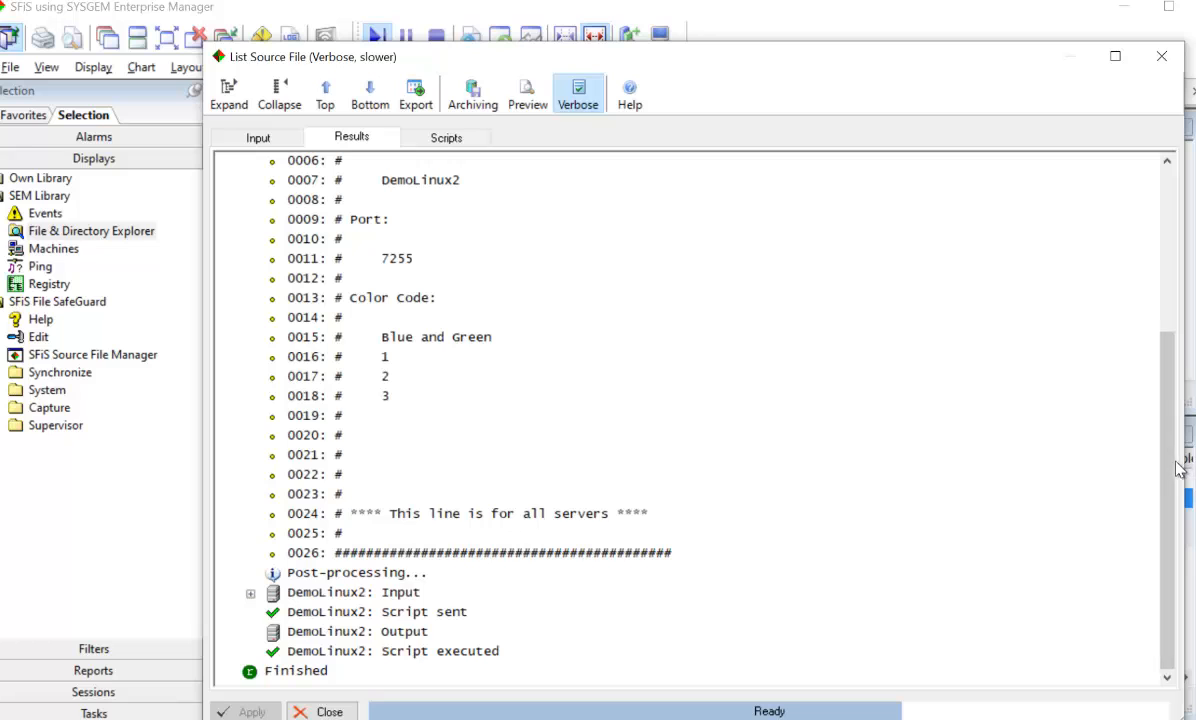
pyautogui.moveTo(1172, 468); pyautogui.dragTo(1167, 406)
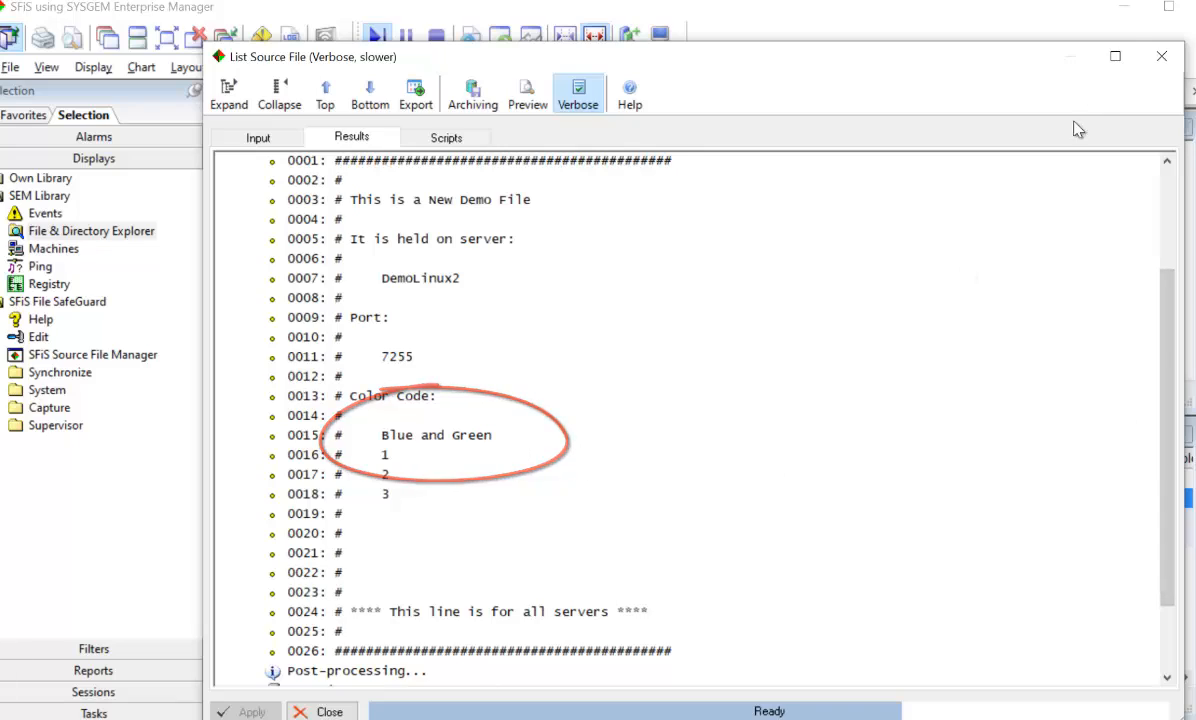
pyautogui.click(1158, 58)
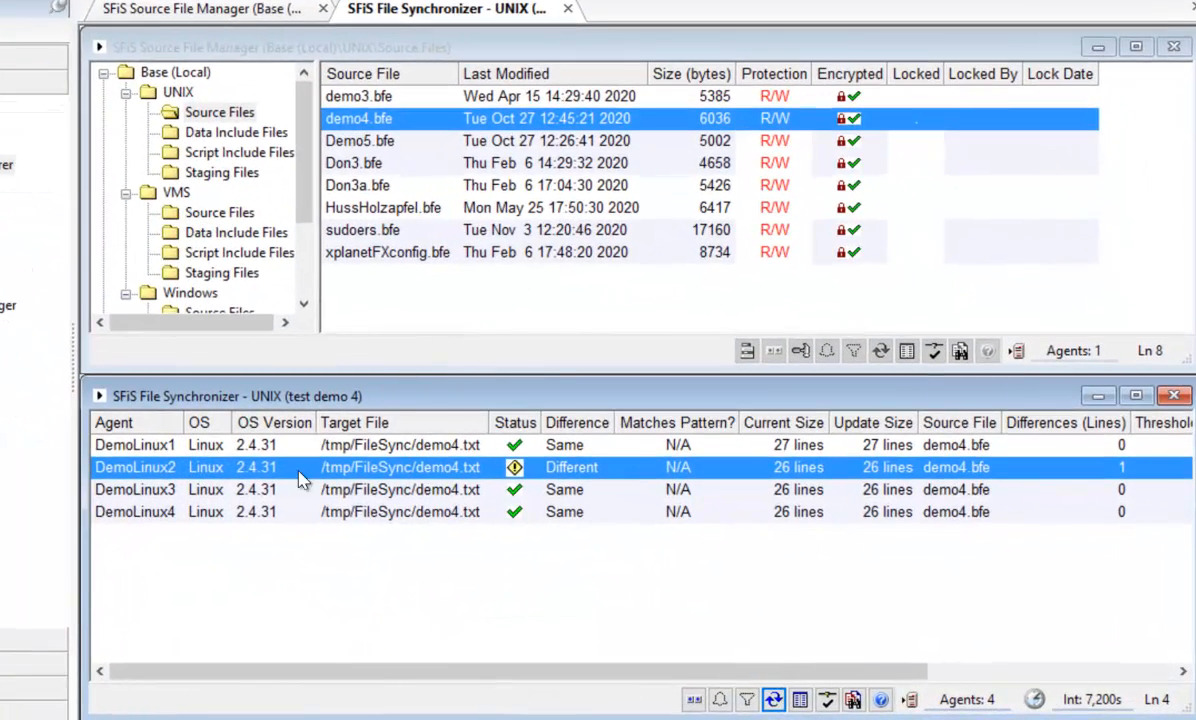
# Update the target file demo4.txt on DemoLinux2 from its source, without confirming each update
pyautogui.rightClick(298, 471)
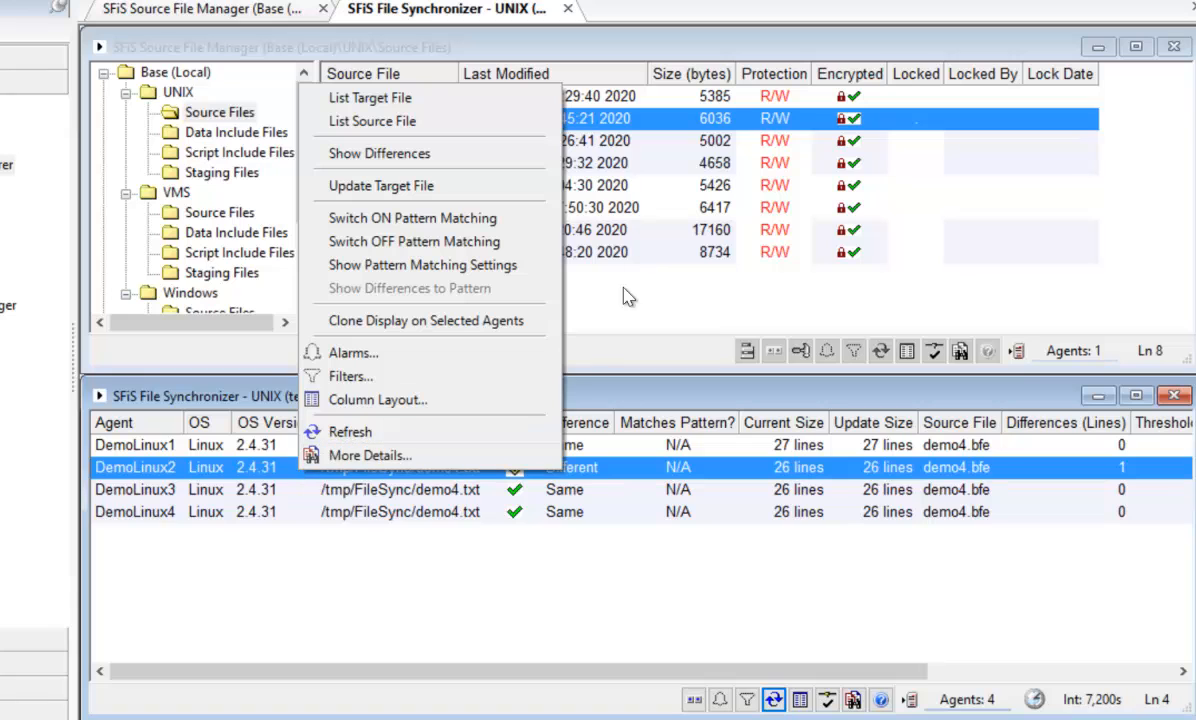
pyautogui.click(430, 190)
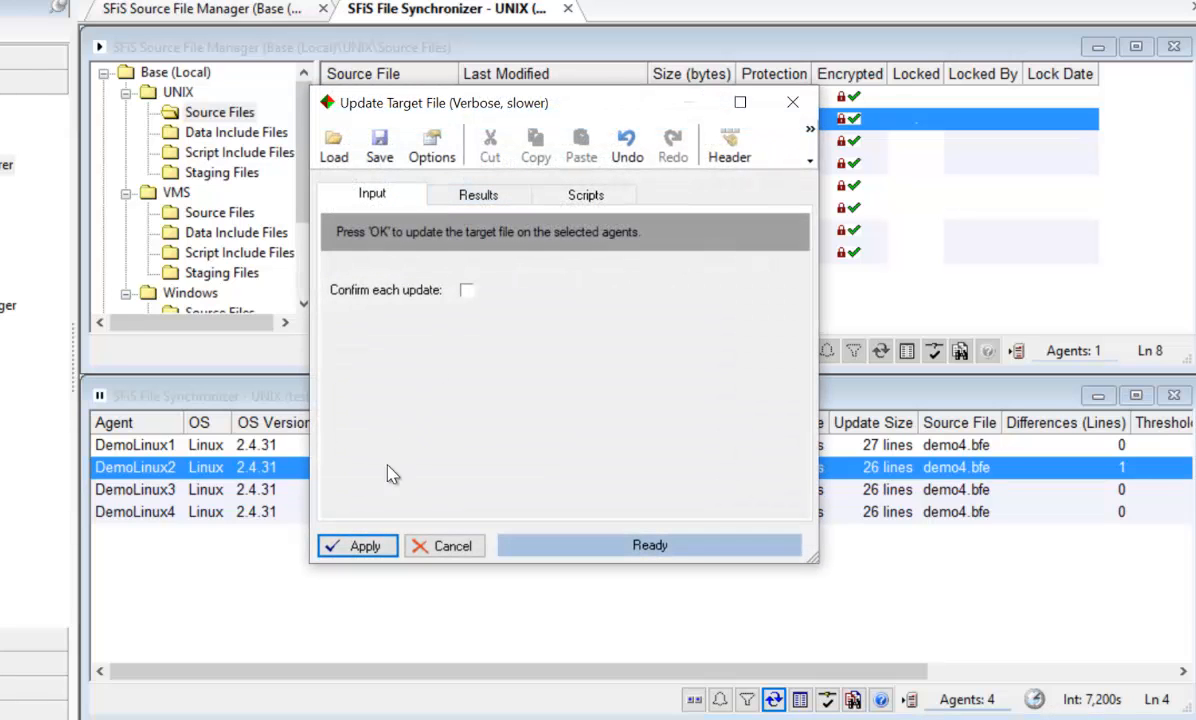
pyautogui.click(366, 545)
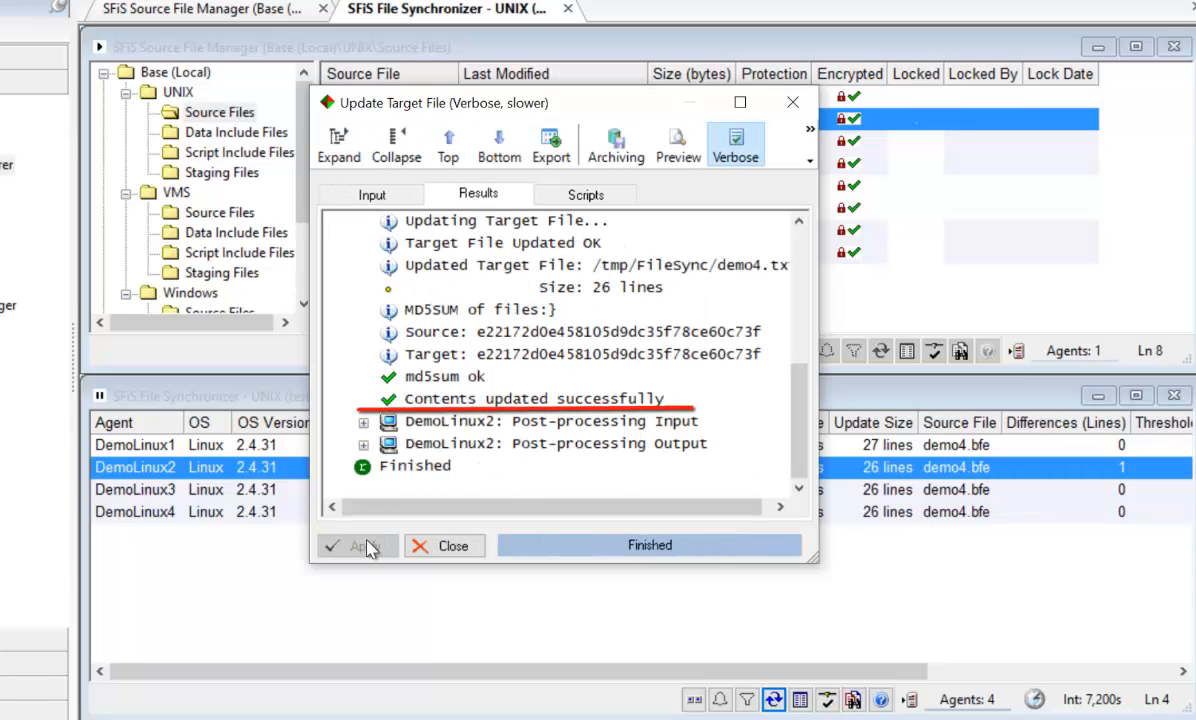
pyautogui.click(440, 547)
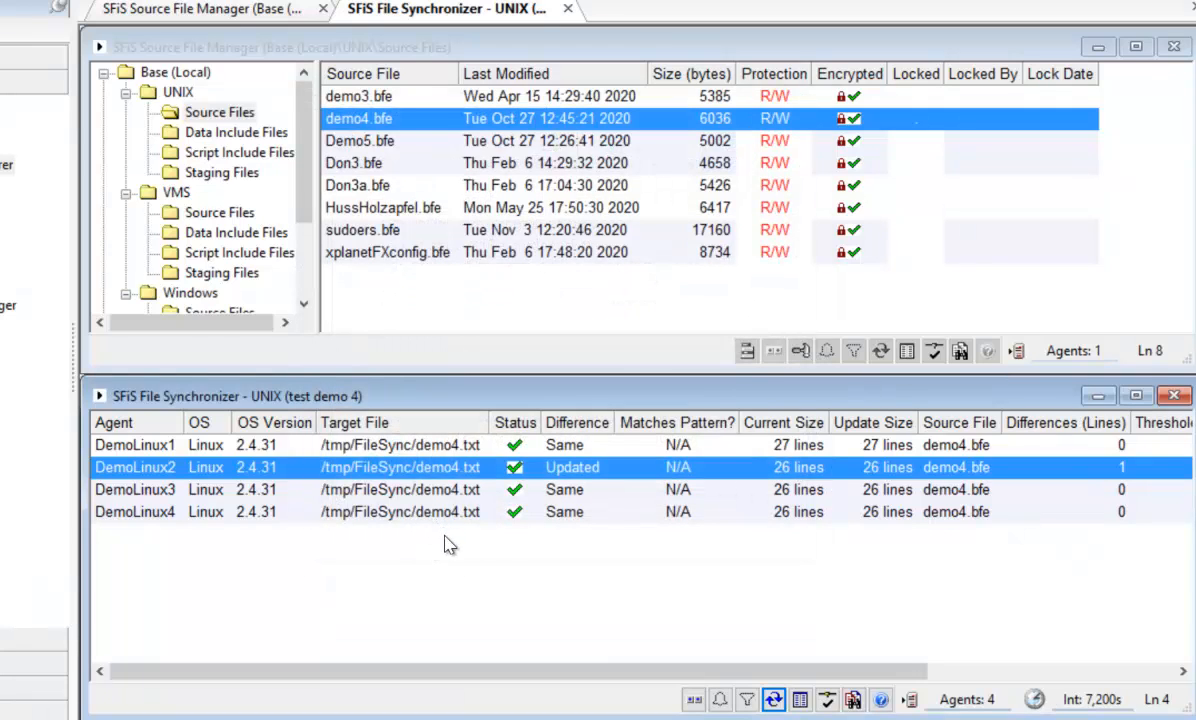
# Clear the row selection in the UNIX File Synchronizer display and refresh it to recheck demo4.txt on all agents
pyautogui.click(557, 600)
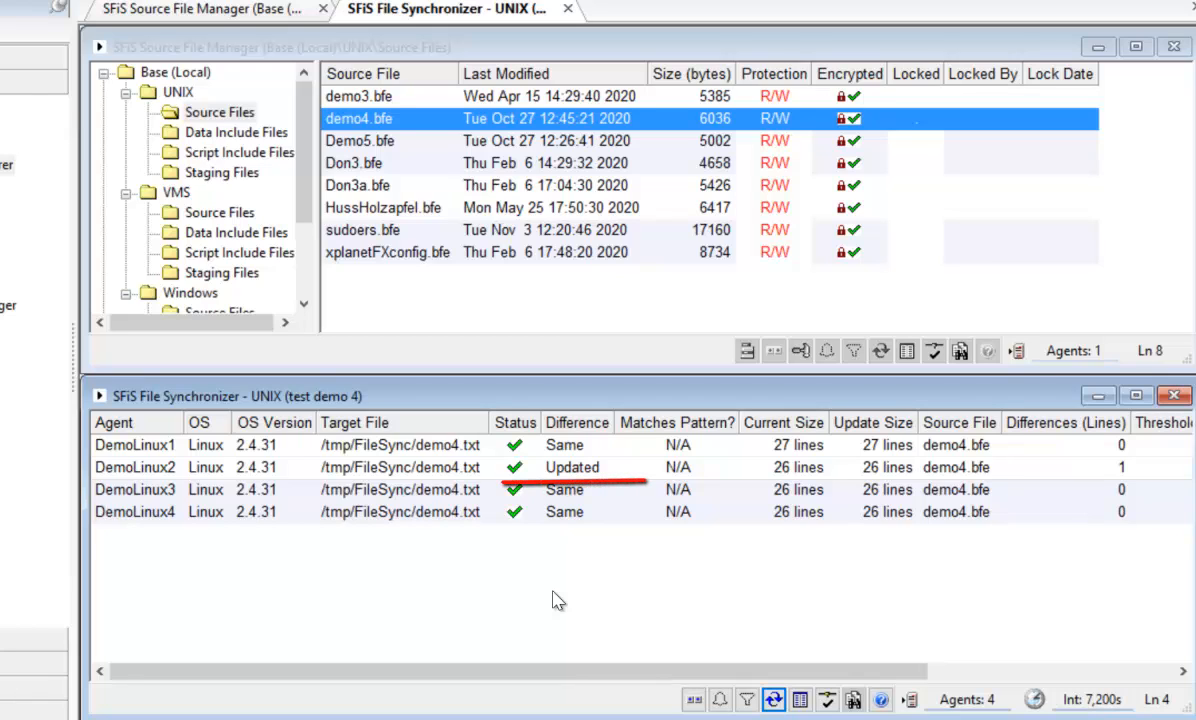
pyautogui.click(773, 703)
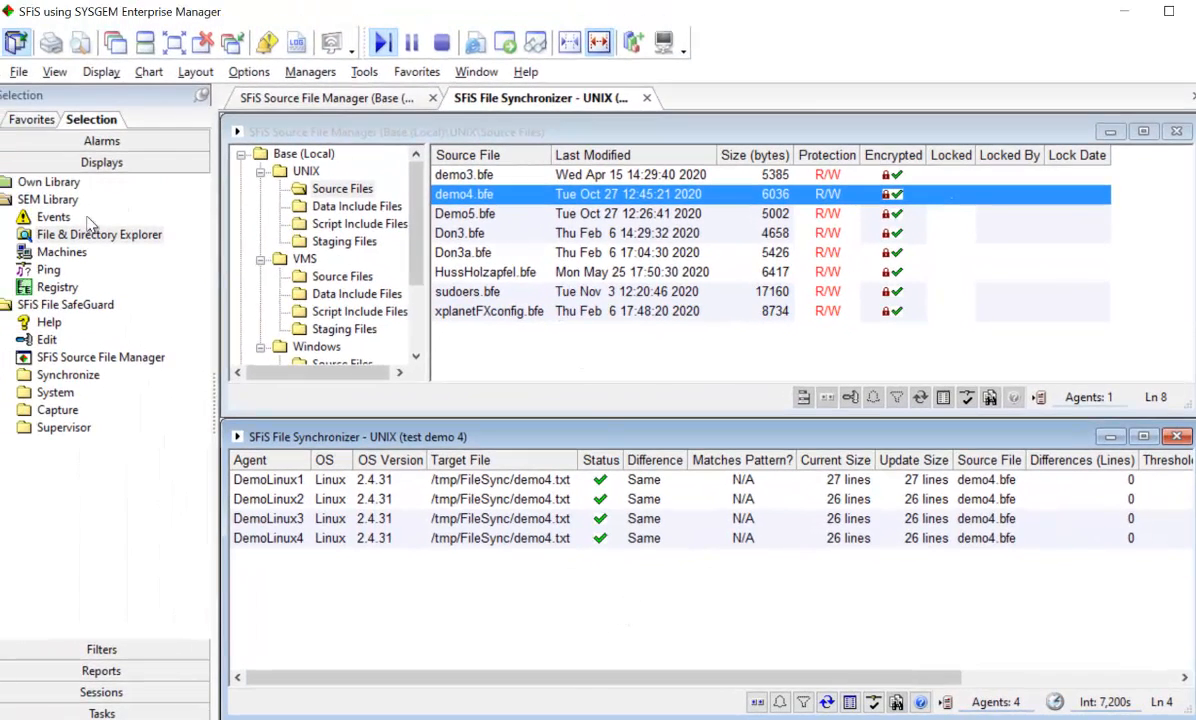
# Open the File & Directory Explorer with the default agent selection and browse to /tmp/FileSync on DemoLinux2
pyautogui.click(28, 236)
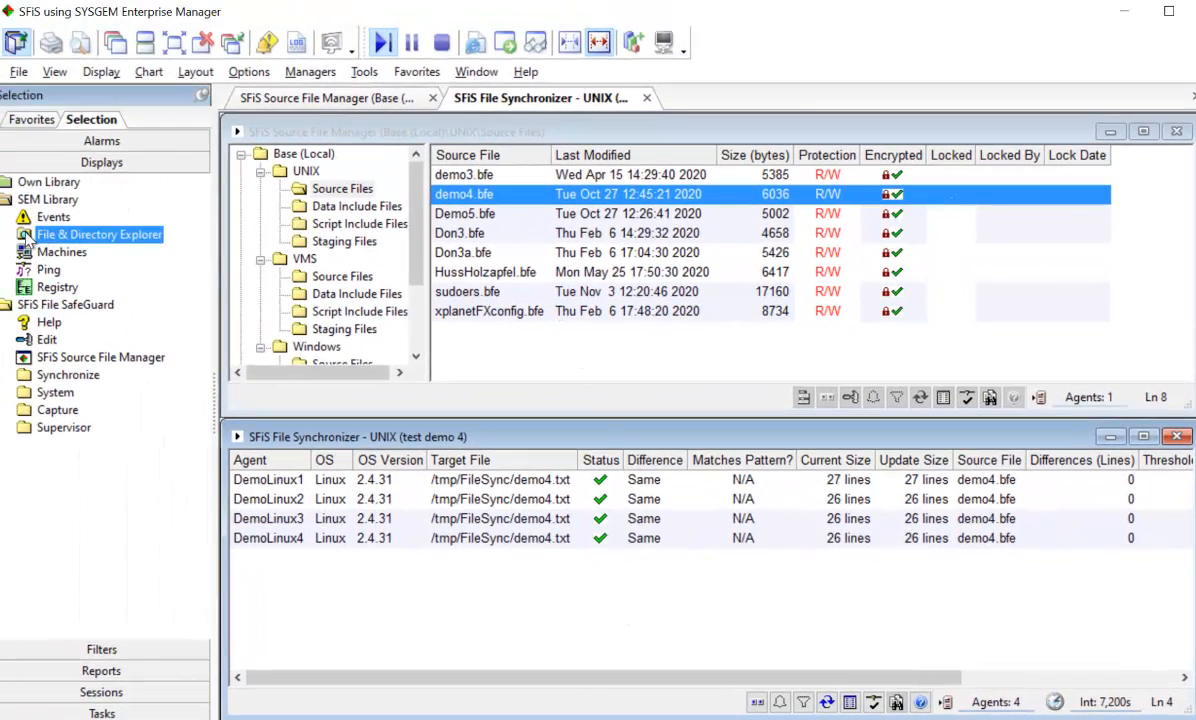
pyautogui.doubleClick(28, 236)
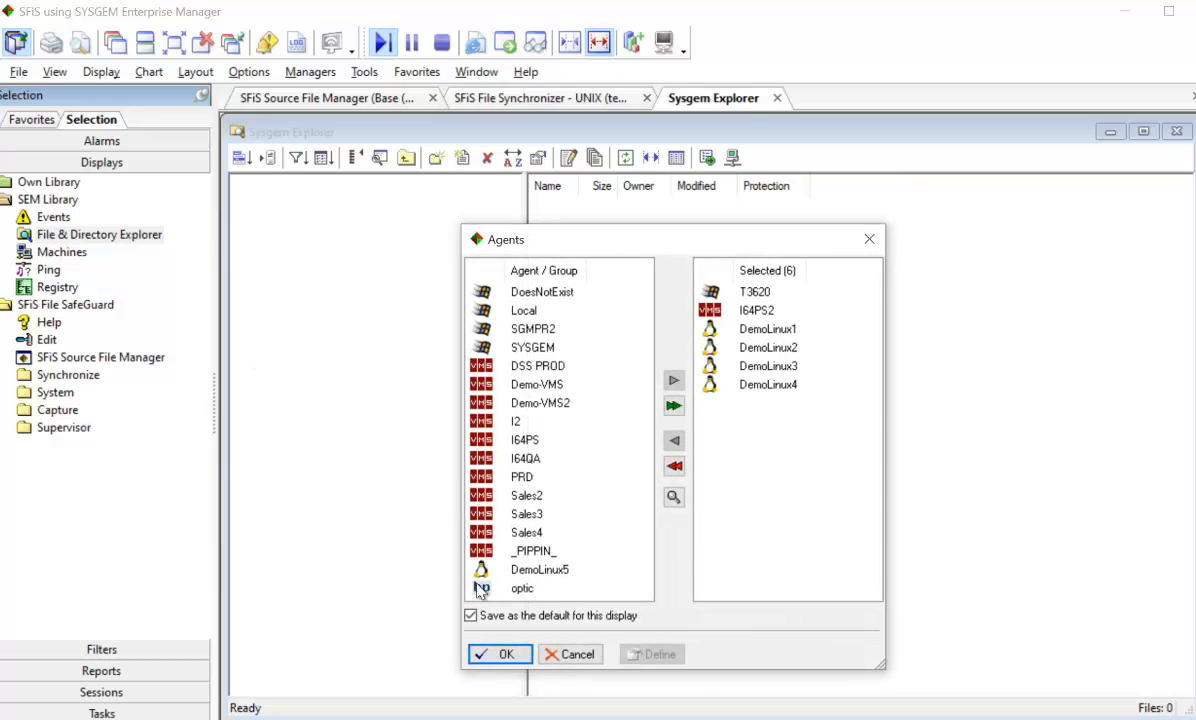
pyautogui.click(489, 653)
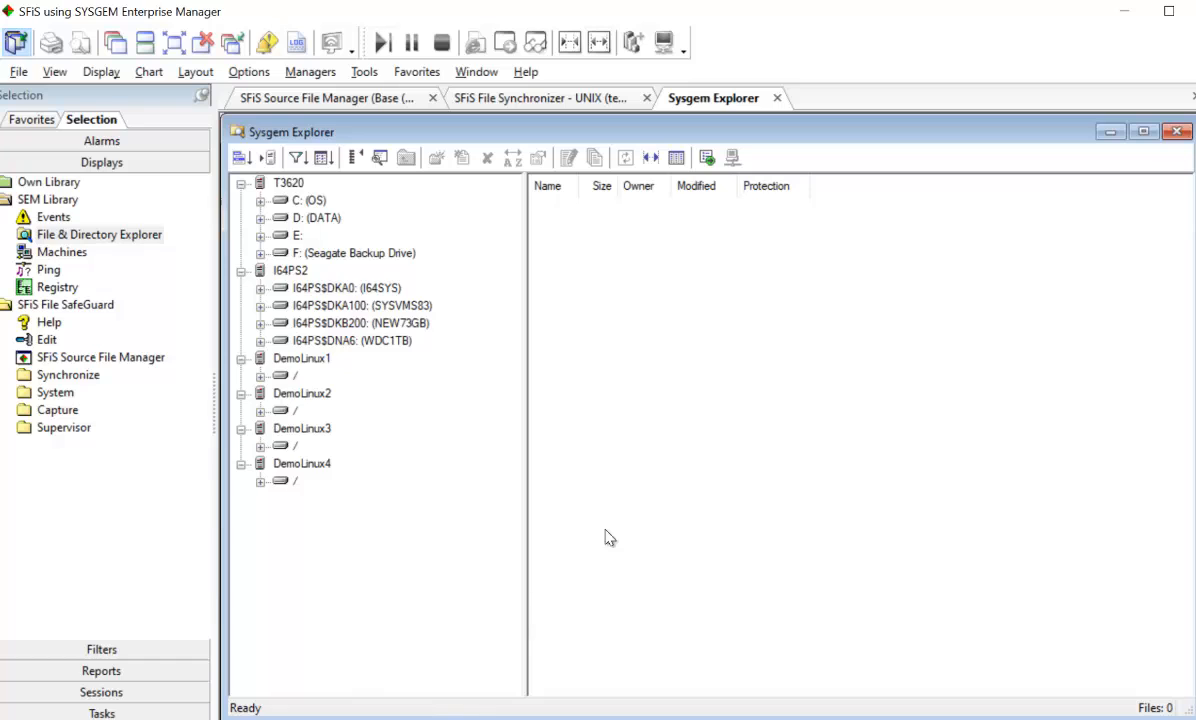
pyautogui.click(260, 411)
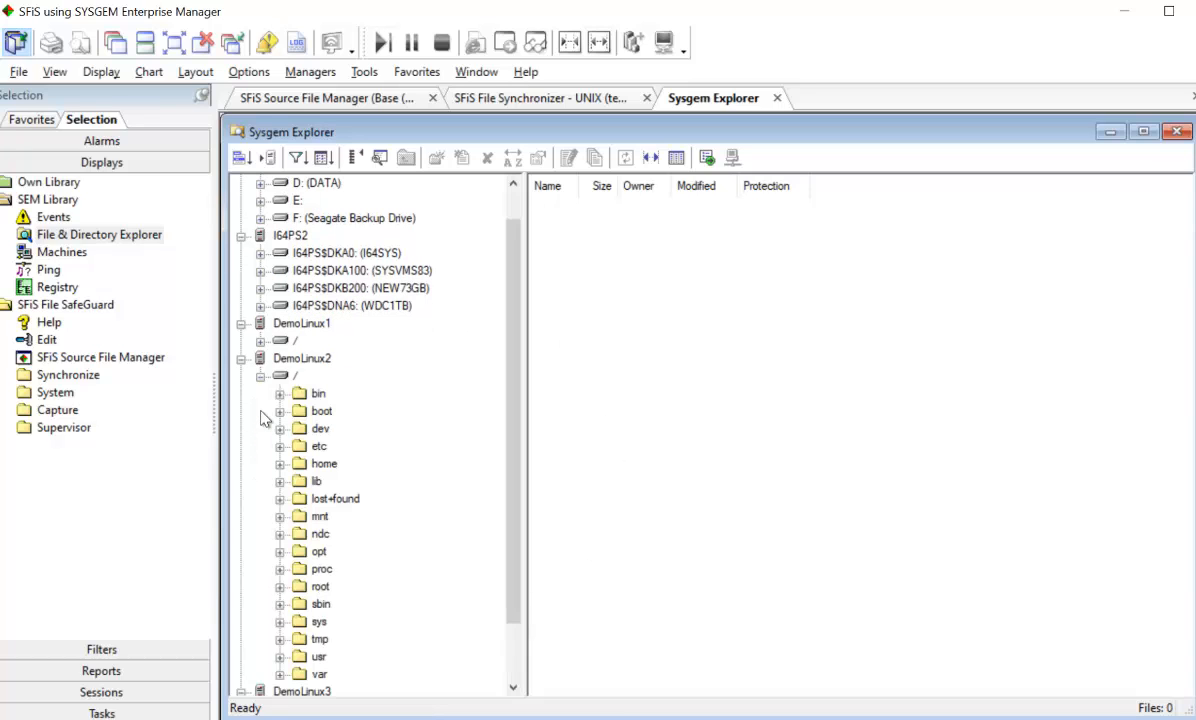
pyautogui.click(279, 640)
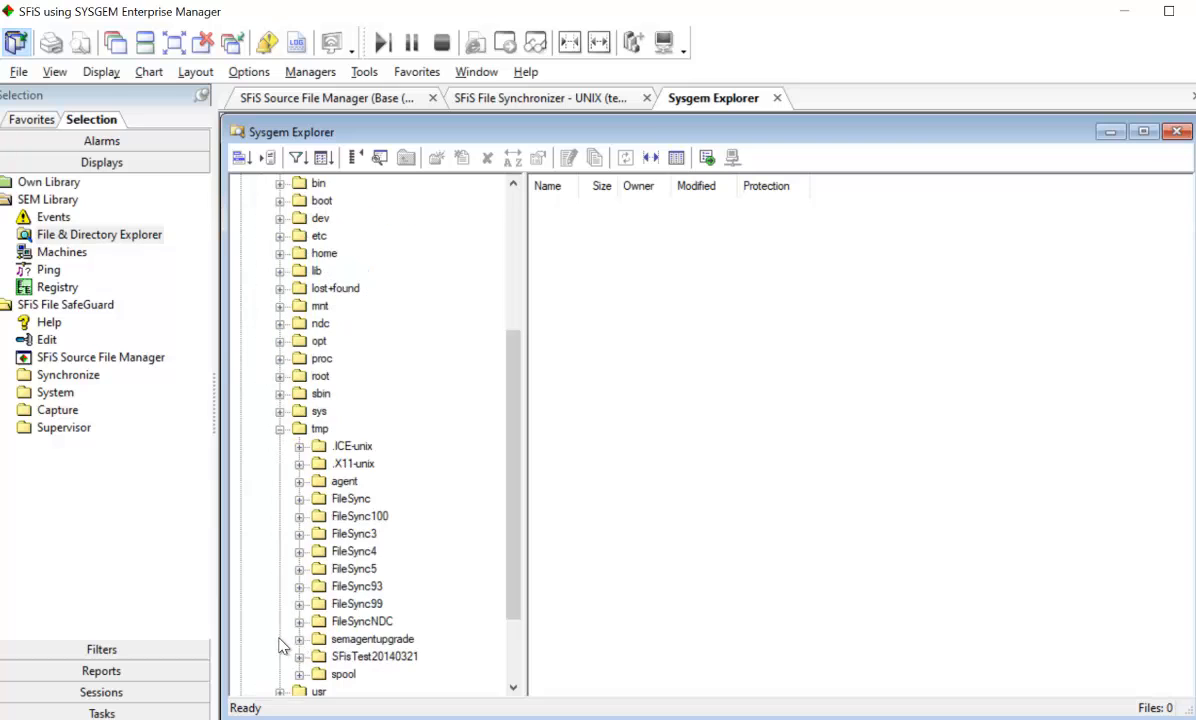
pyautogui.click(320, 499)
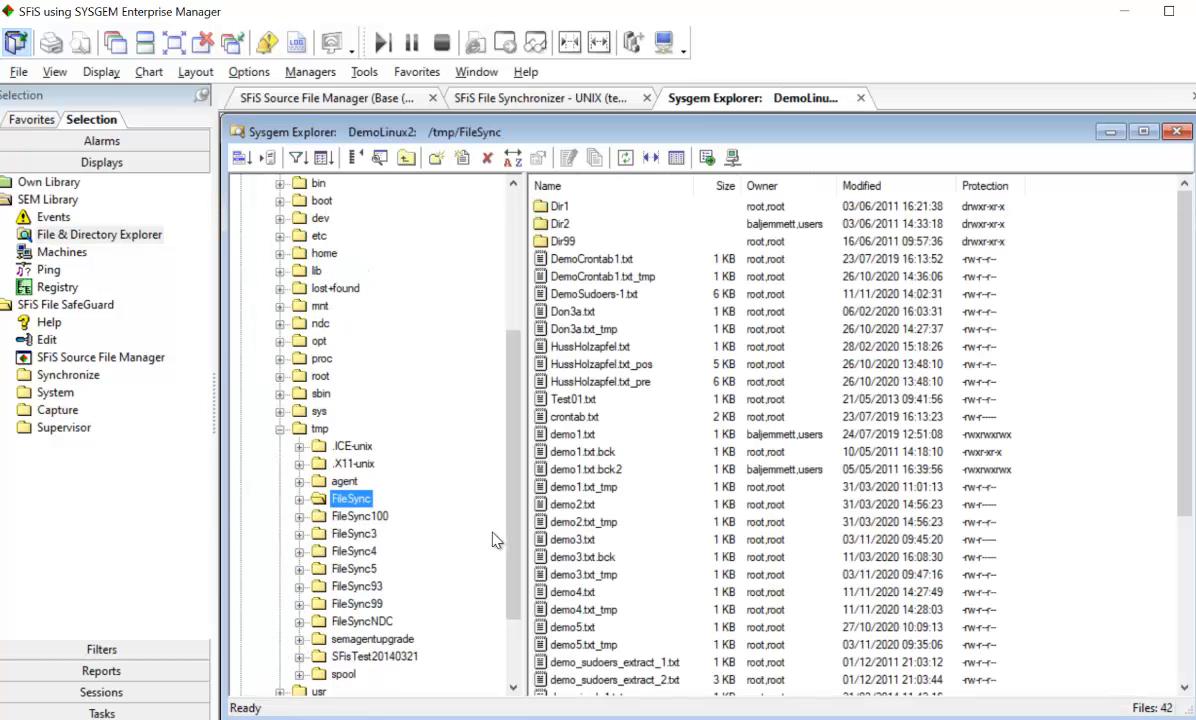
# View demo4.txt from the FileSync folder to check its Color Code section, and close the file and the explorer
pyautogui.doubleClick(586, 598)
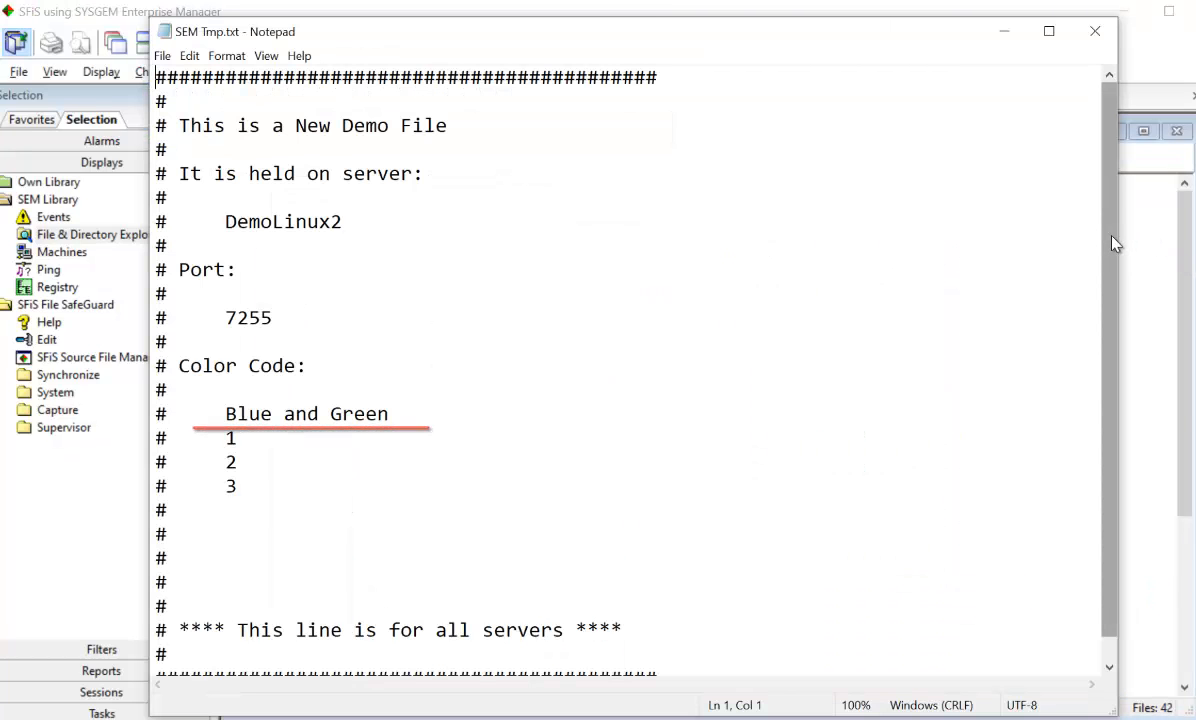
pyautogui.moveTo(1106, 267); pyautogui.dragTo(1110, 88)
pyautogui.click(1095, 31)
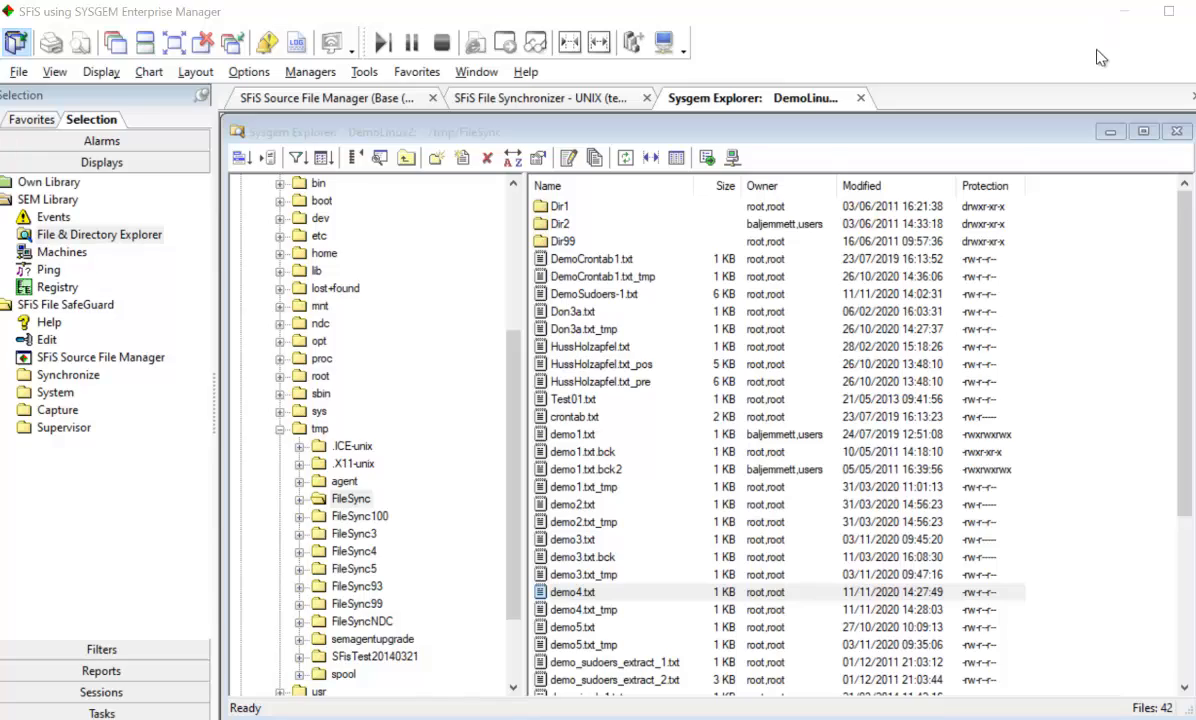
pyautogui.click(1183, 135)
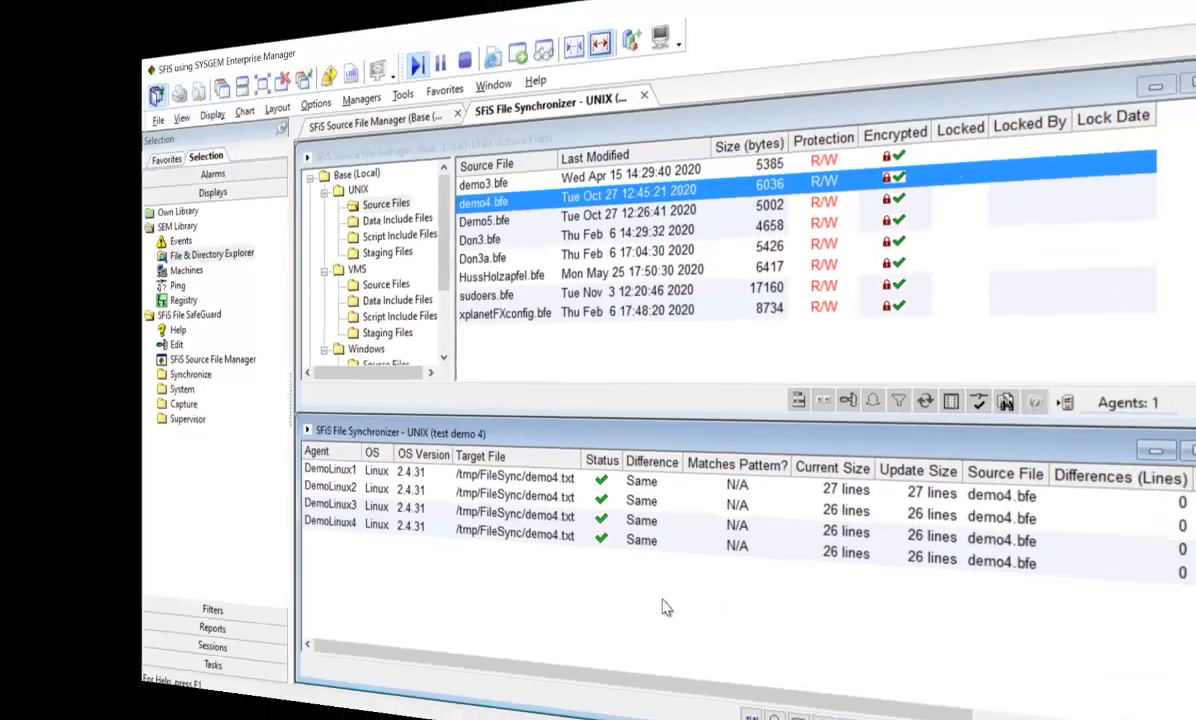